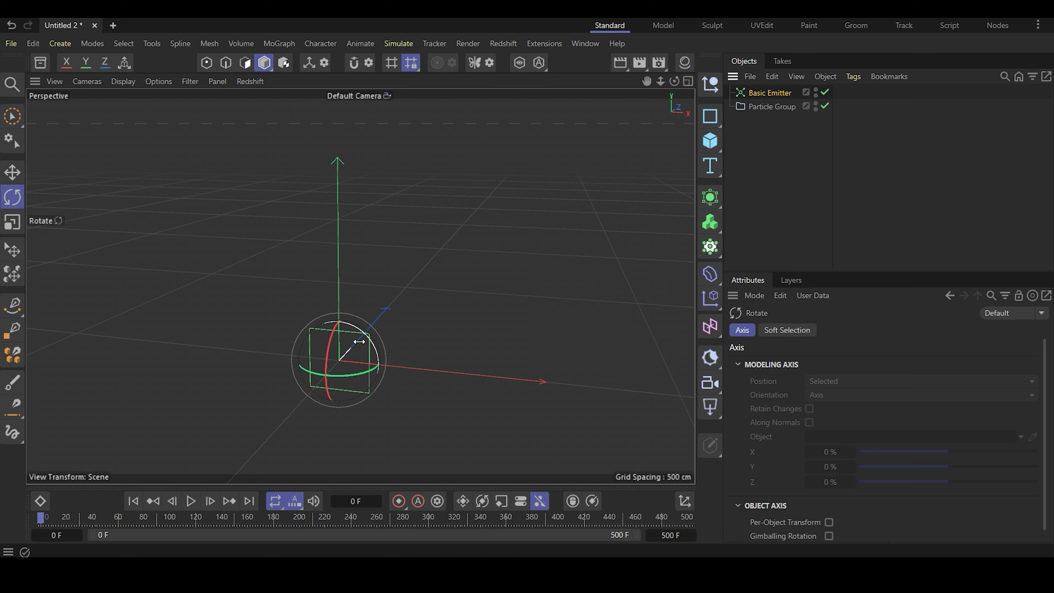
# - Rotate the Basic Emitter so its rectangle lies flat and it emits particles straight upward
pyautogui.moveTo(333, 340); pyautogui.dragTo(312, 441)
pyautogui.click(10, 173)
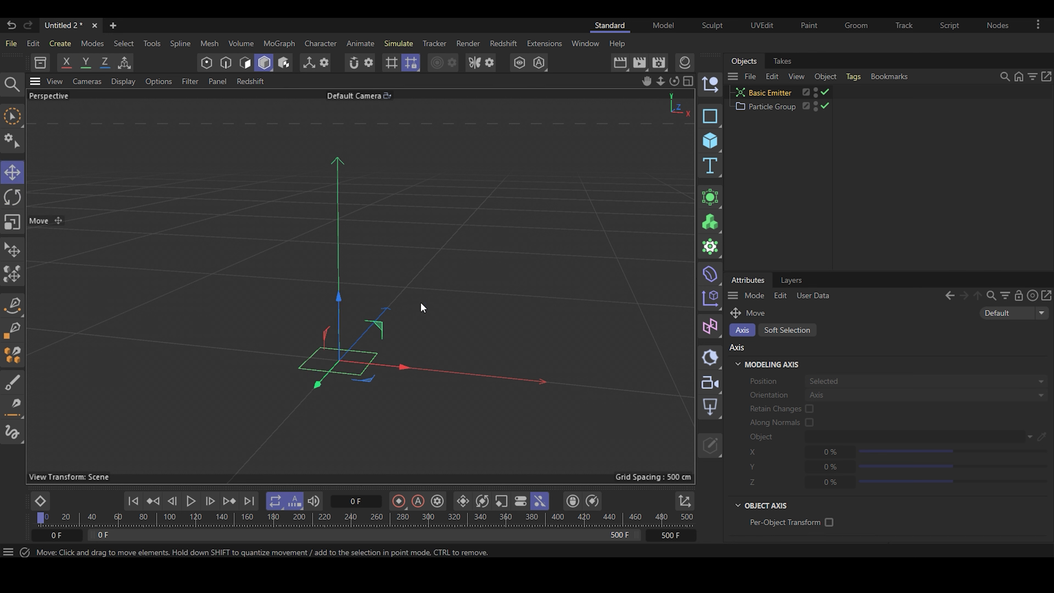
pyautogui.click(776, 94)
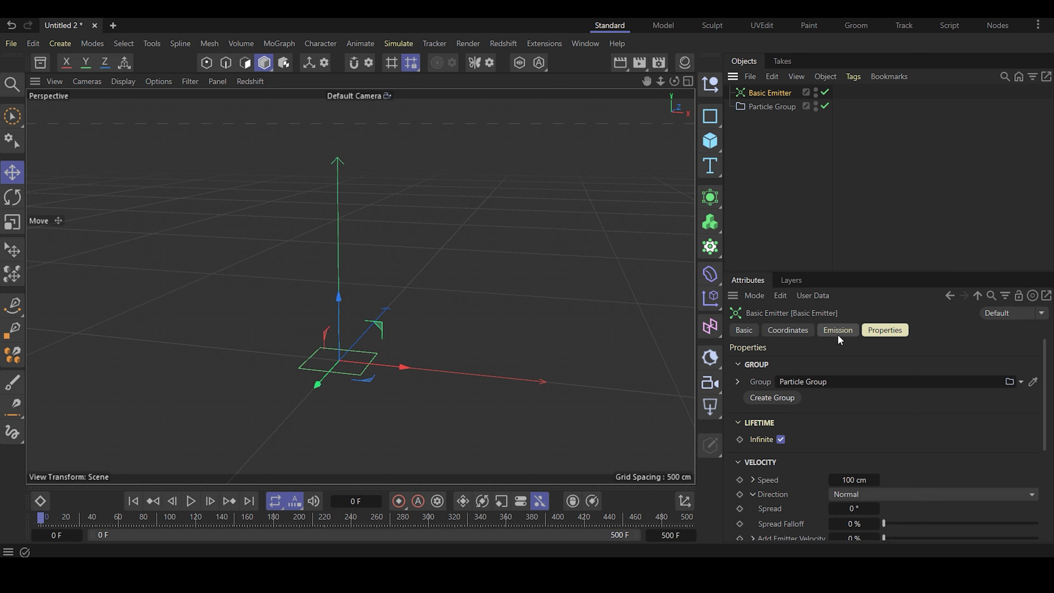
# - Play the particle simulation briefly to check the emission direction, and return to the first frame
pyautogui.click(191, 501)
pyautogui.click(191, 501)
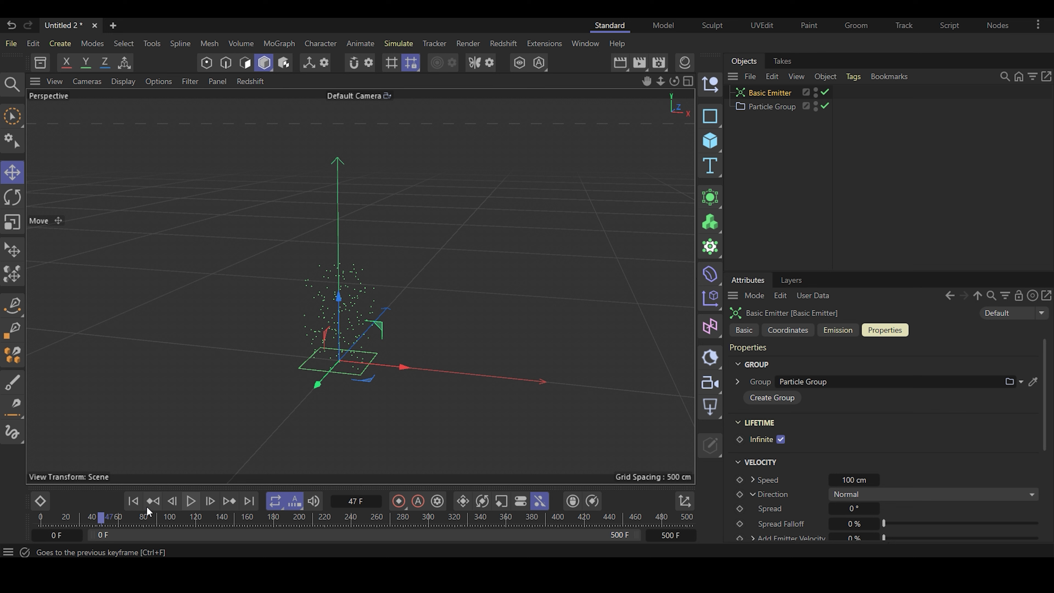
pyautogui.click(134, 500)
pyautogui.press('r')
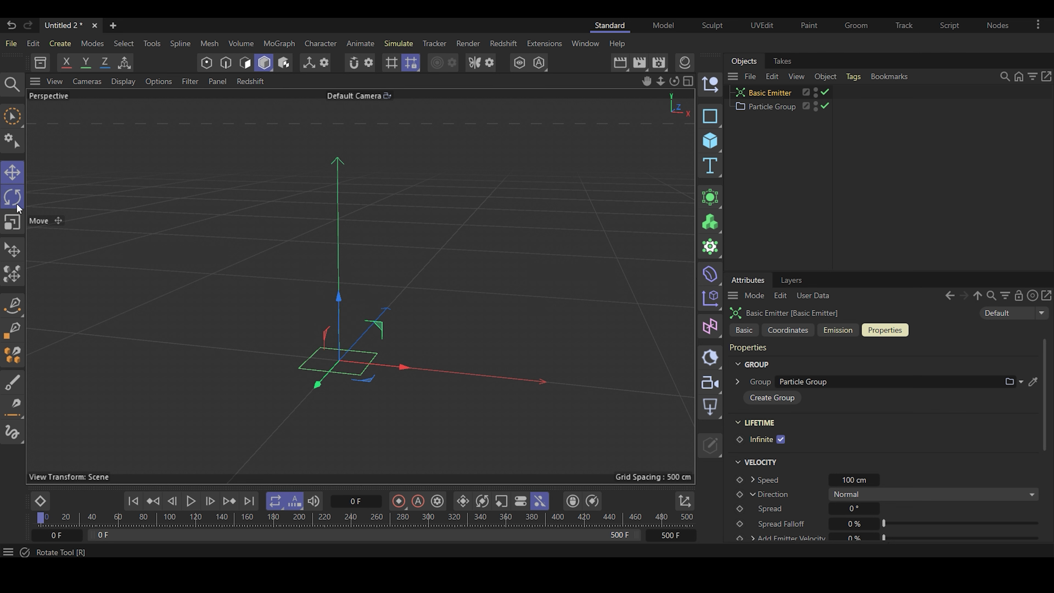
pyautogui.press('e')
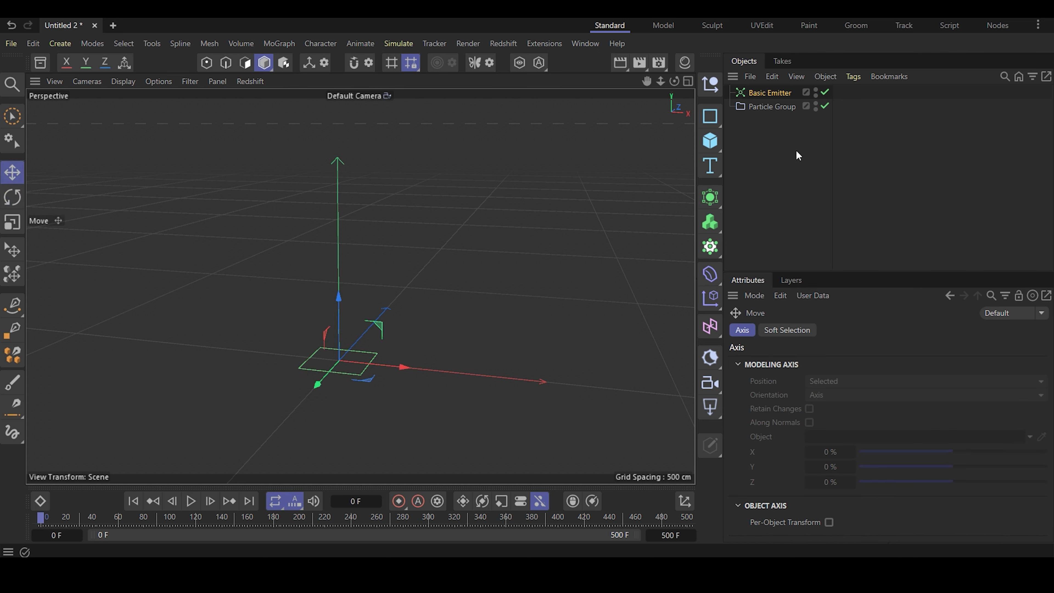
# - Stretch the Basic Emitter's rectangle into a strip with Size X 850 cm and Size Y 50 cm
pyautogui.click(767, 91)
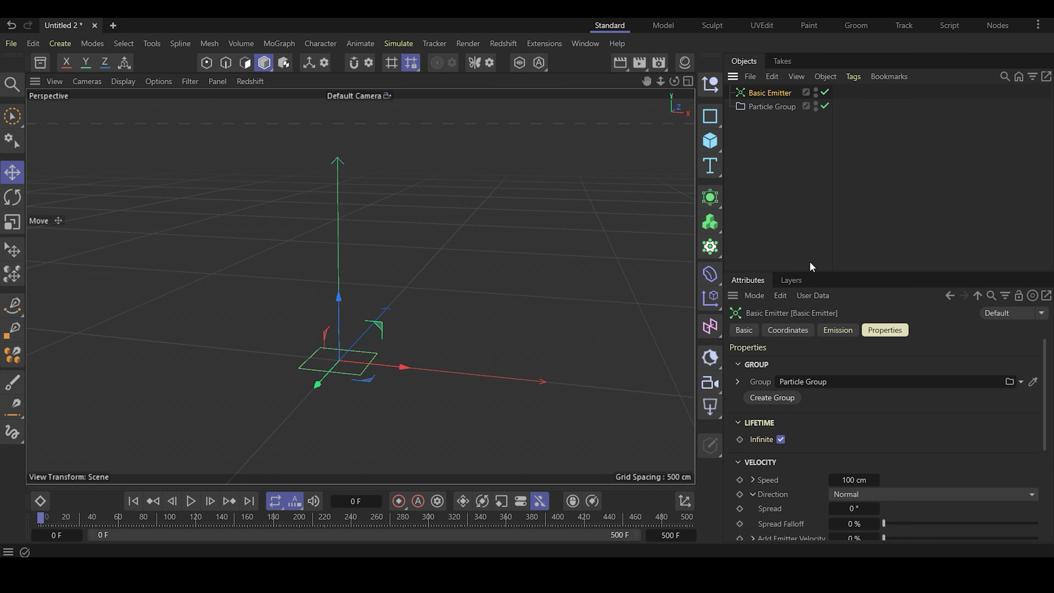
pyautogui.click(845, 331)
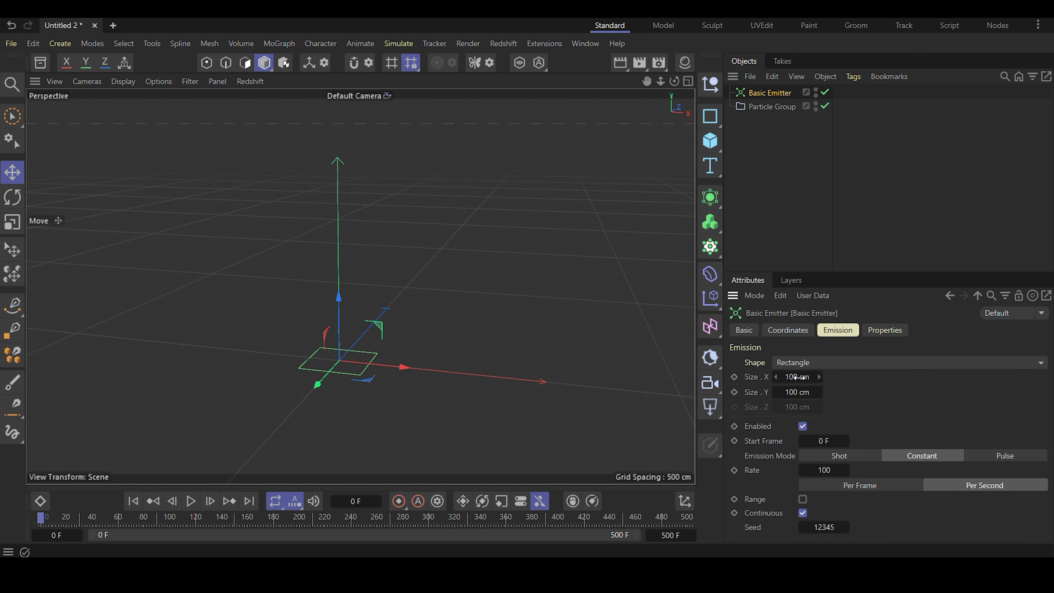
pyautogui.moveTo(797, 377); pyautogui.dragTo(963, 377)
pyautogui.moveTo(807, 376); pyautogui.dragTo(826, 377)
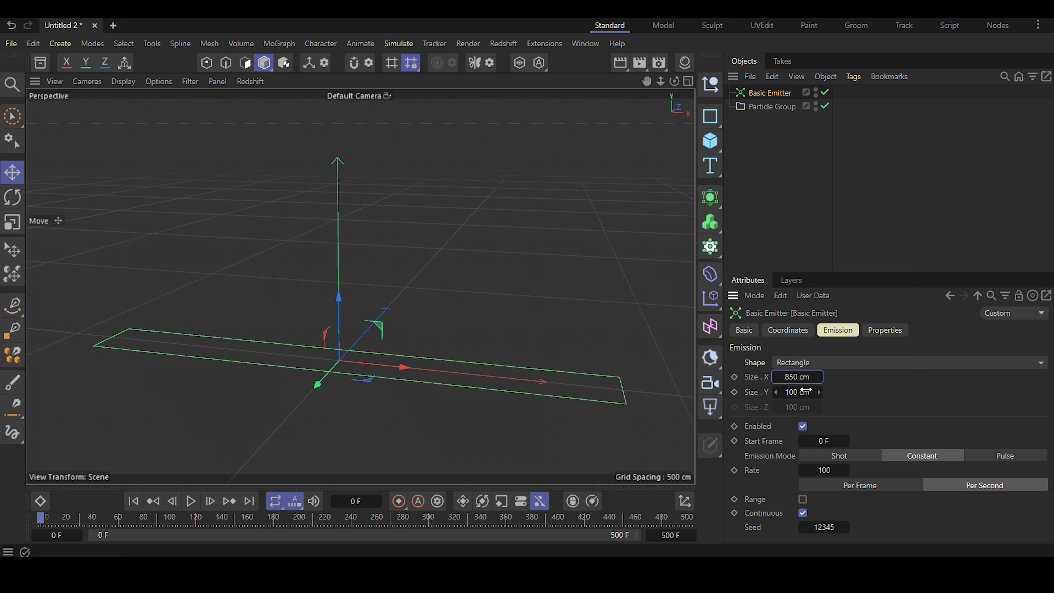
pyautogui.moveTo(804, 395); pyautogui.dragTo(794, 392)
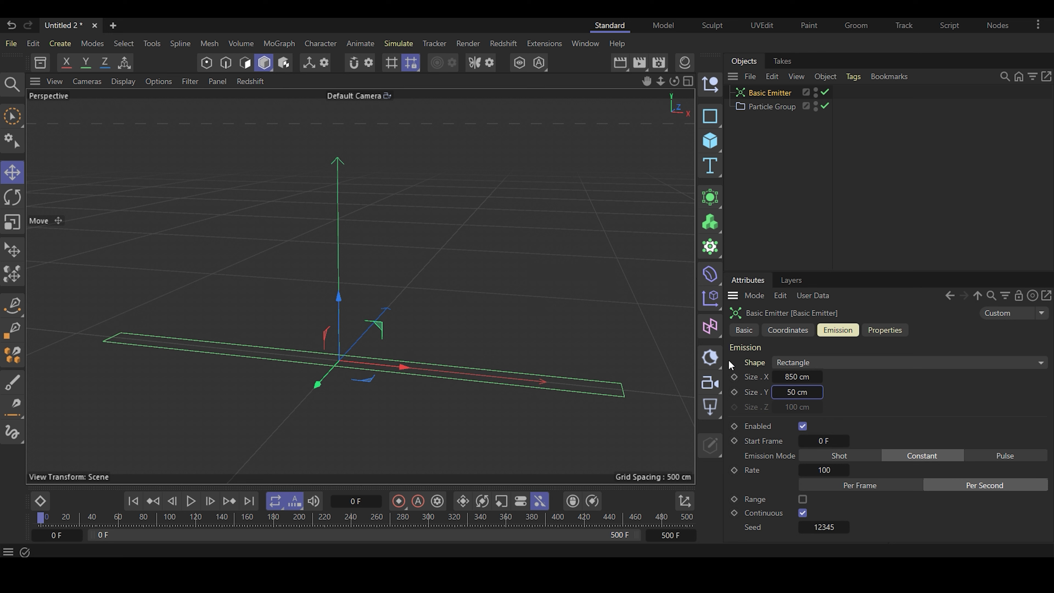
pyautogui.click(797, 174)
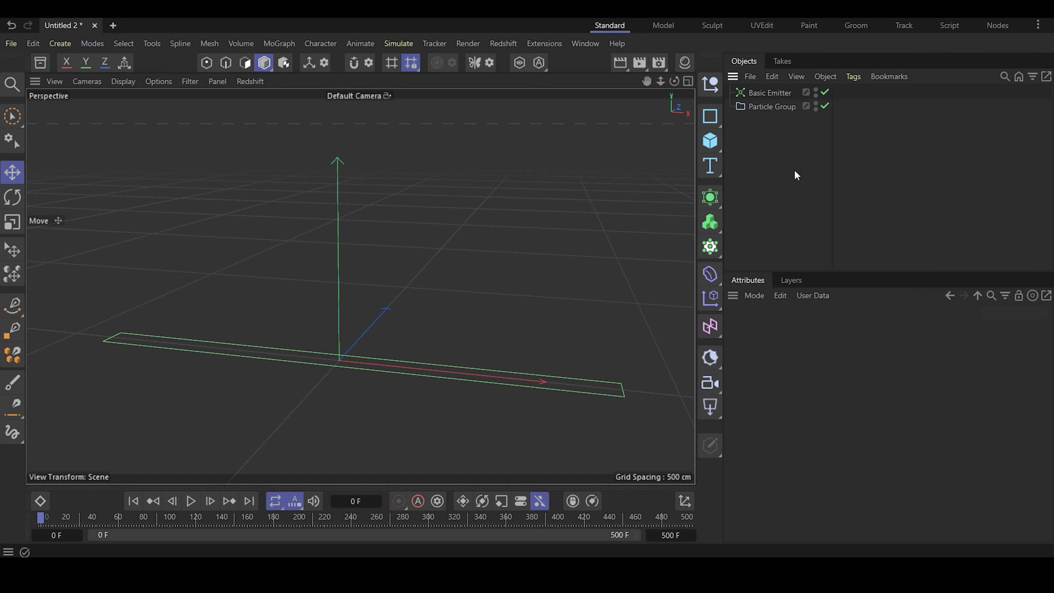
# - Set the Basic Emitter's emission rate to 5 per second, and preview the simulation from the first frame
pyautogui.click(770, 93)
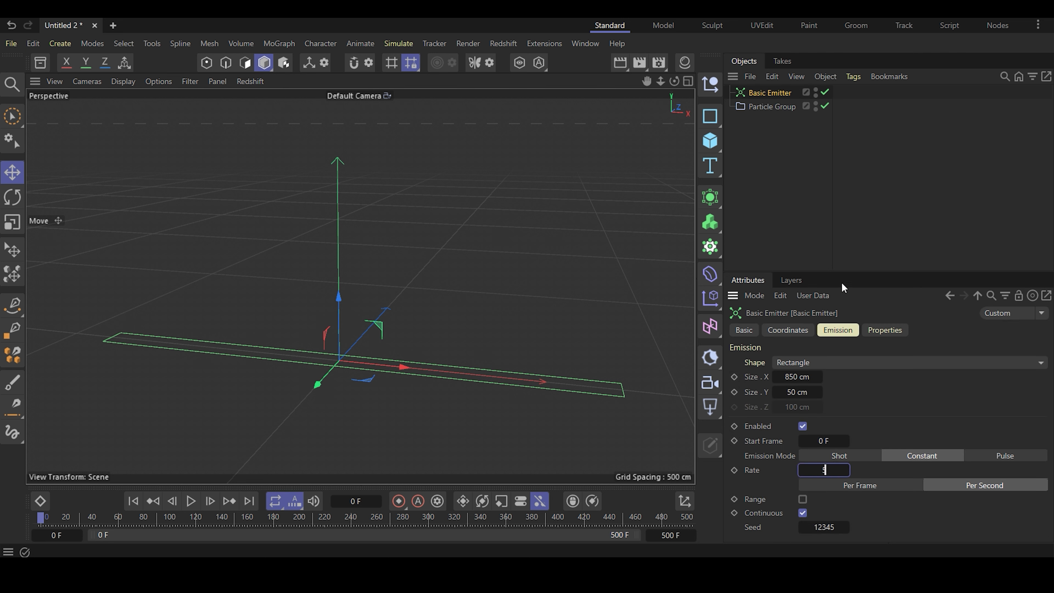
pyautogui.click(841, 211)
pyautogui.click(191, 501)
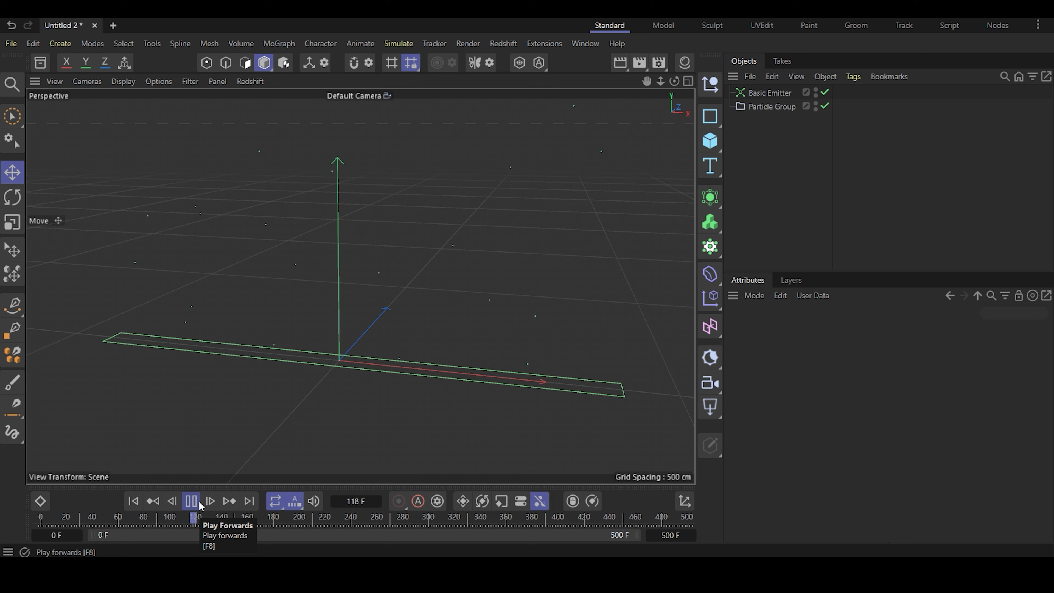
pyautogui.click(198, 504)
pyautogui.click(133, 501)
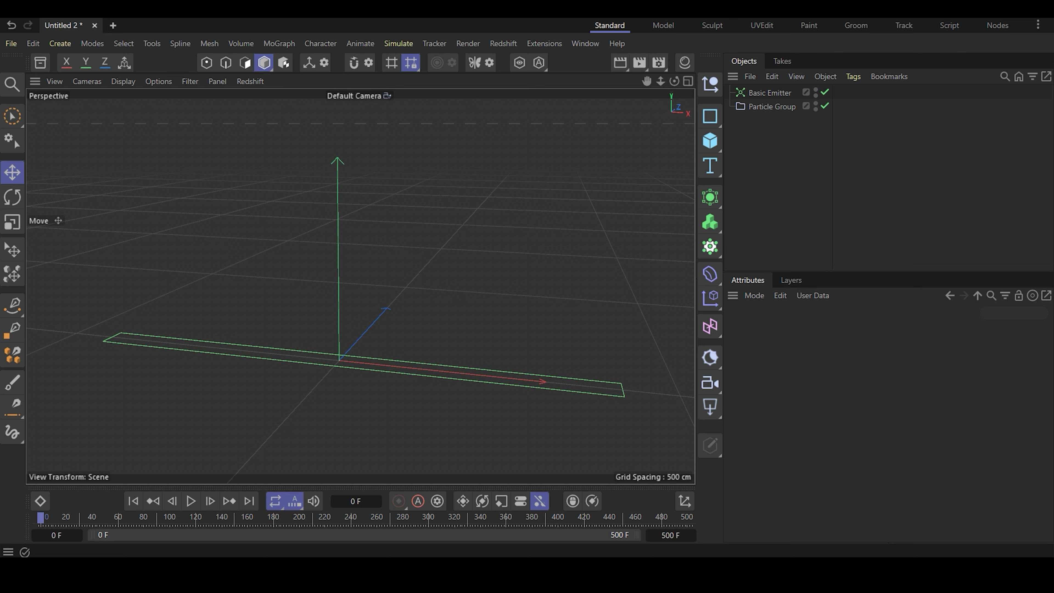
# - Add a Gravity force and make it a child of the Particle Group
pyautogui.click(399, 43)
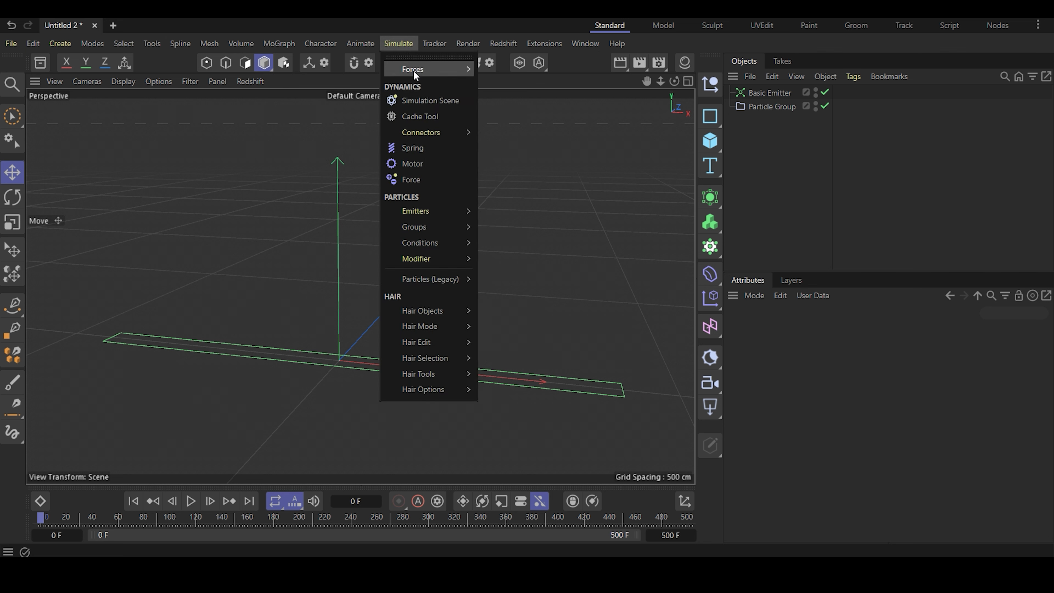
pyautogui.moveTo(414, 70)
pyautogui.click(500, 151)
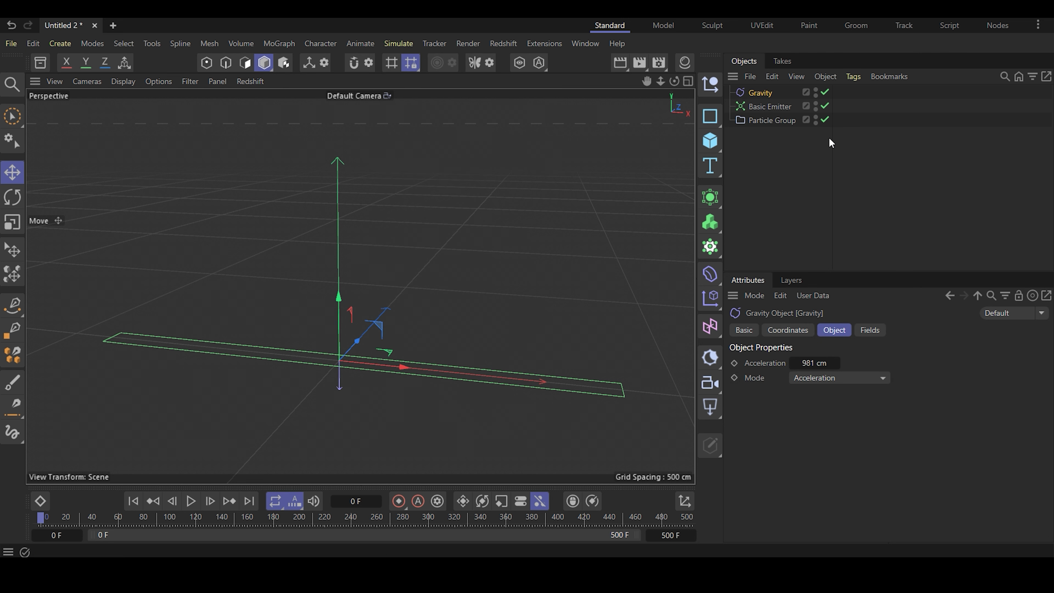
pyautogui.moveTo(764, 95); pyautogui.dragTo(769, 125)
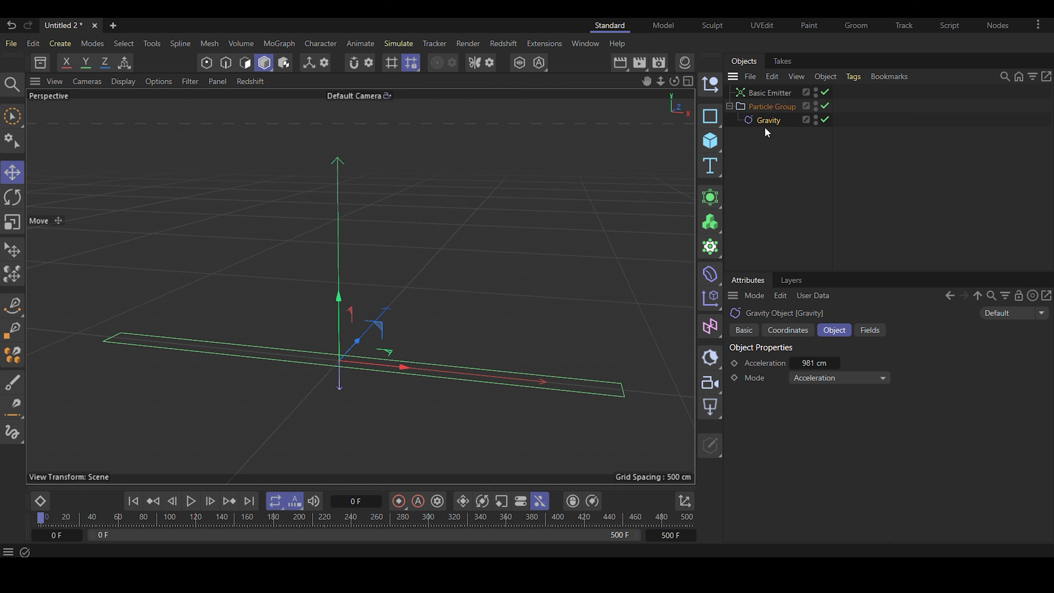
# - Set the Gravity acceleration to 30 cm, and preview how the particles fall
pyautogui.click(807, 363)
pyautogui.write('30')
pyautogui.click(828, 230)
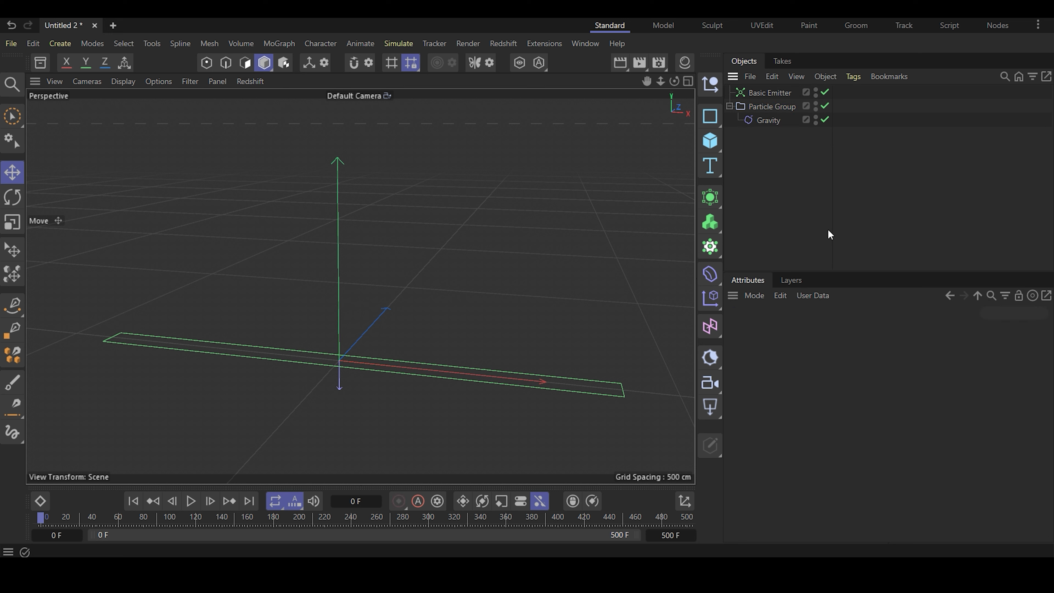
pyautogui.click(190, 502)
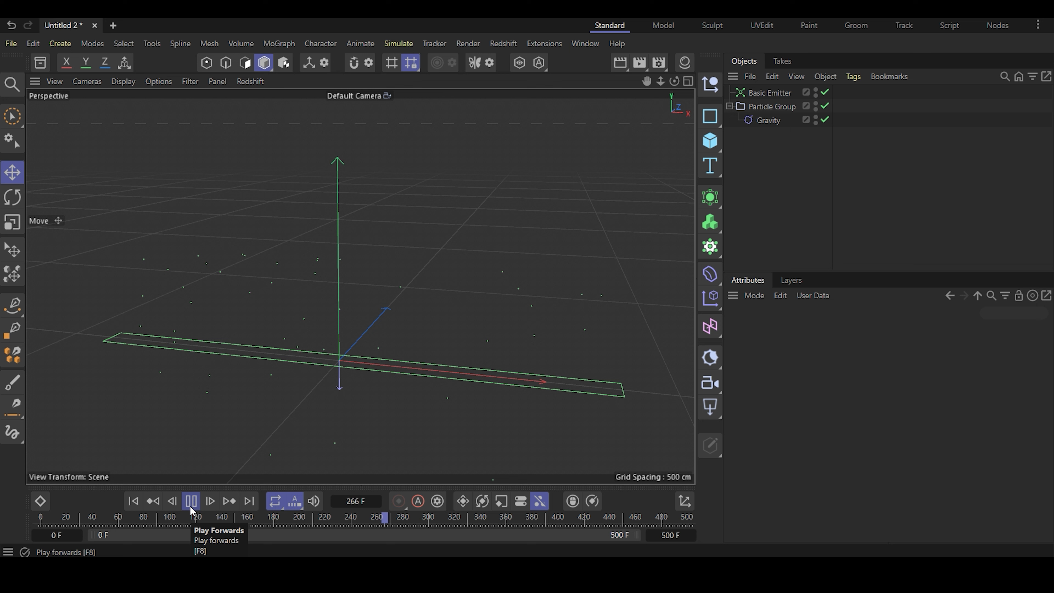
pyautogui.click(191, 507)
pyautogui.click(135, 505)
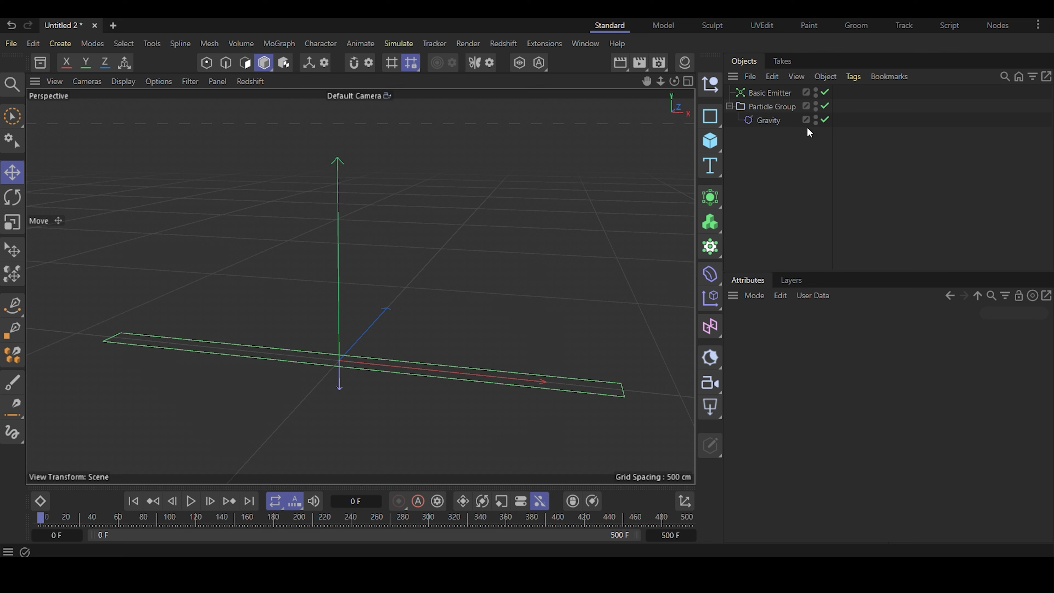
# - Set the Basic Emitter's velocity direction spread to 45°
pyautogui.click(770, 92)
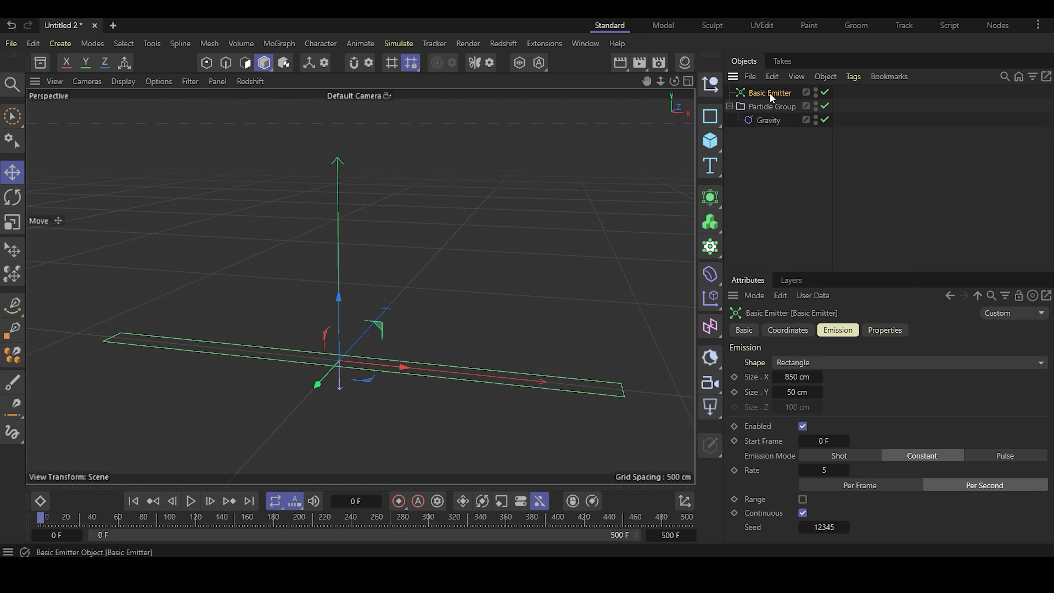
pyautogui.click(899, 328)
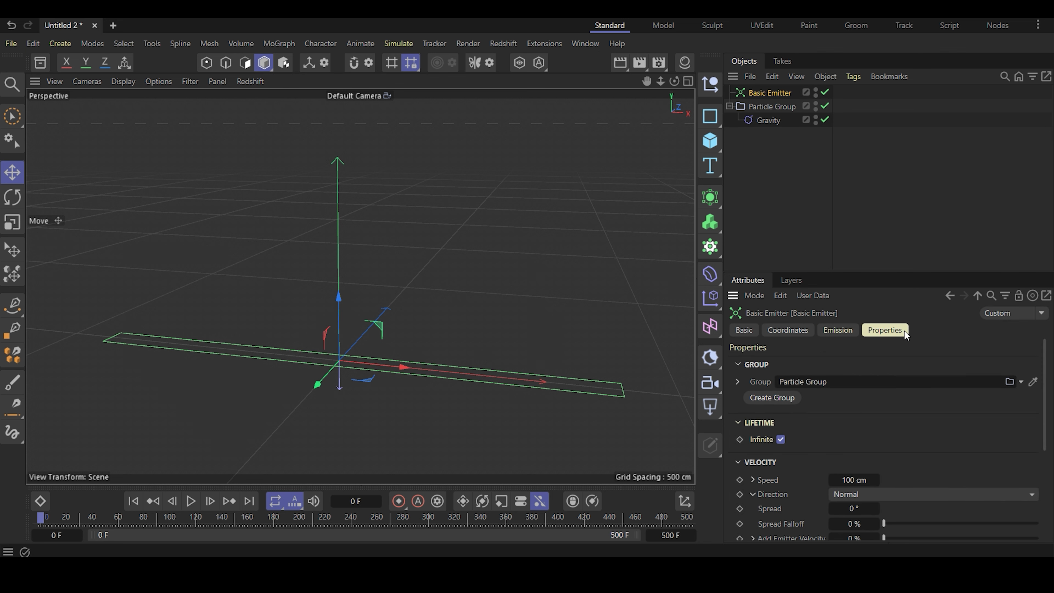
pyautogui.scroll(-3, 879, 409)
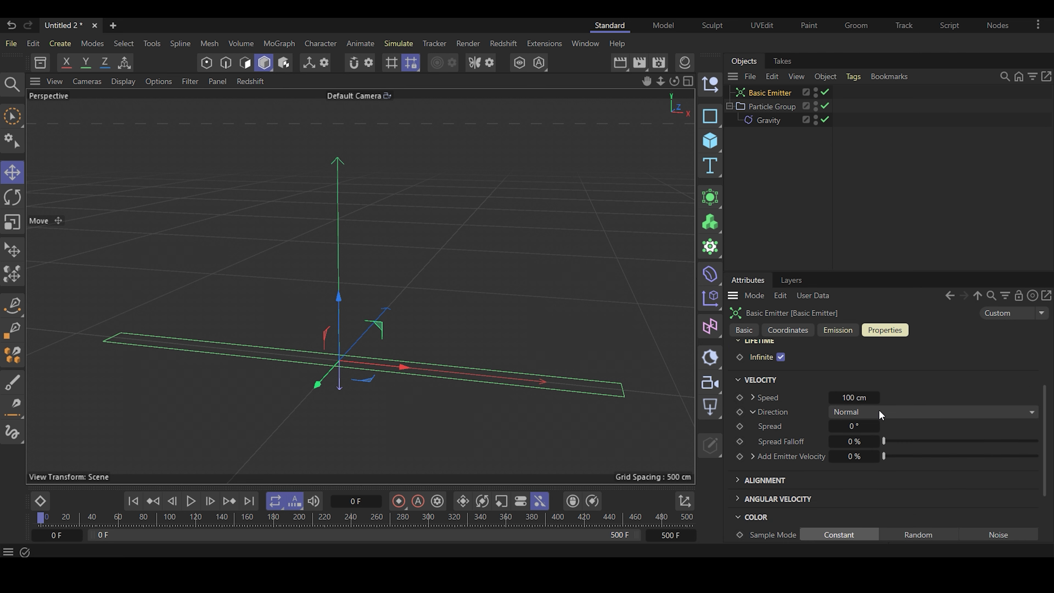
pyautogui.click(855, 427)
pyautogui.write('45')
pyautogui.press('Return')
# - Play the simulation to check the spread of the particles, and return to the first frame
pyautogui.click(191, 501)
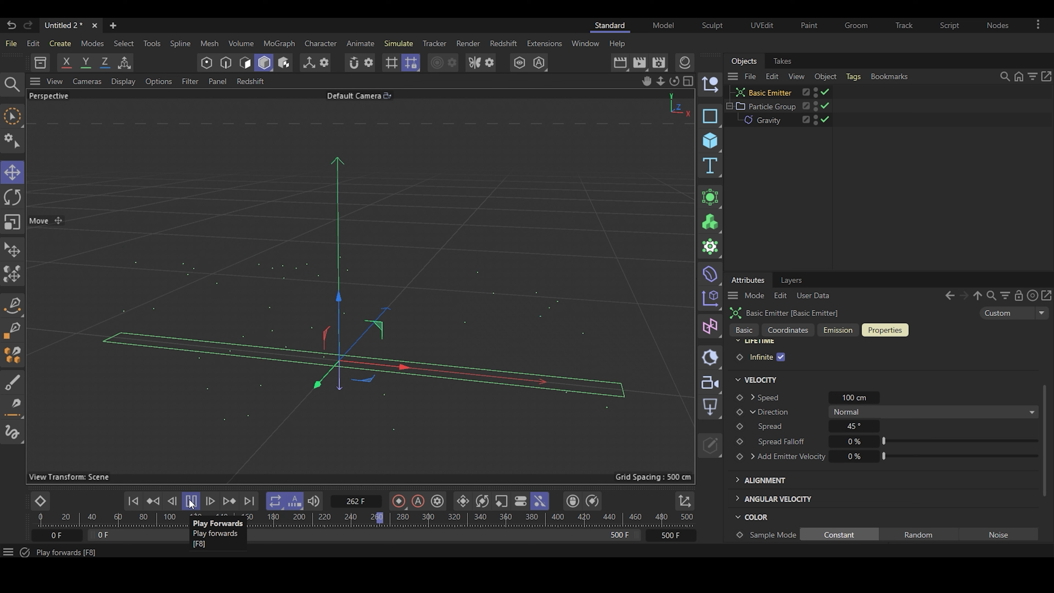
pyautogui.click(191, 501)
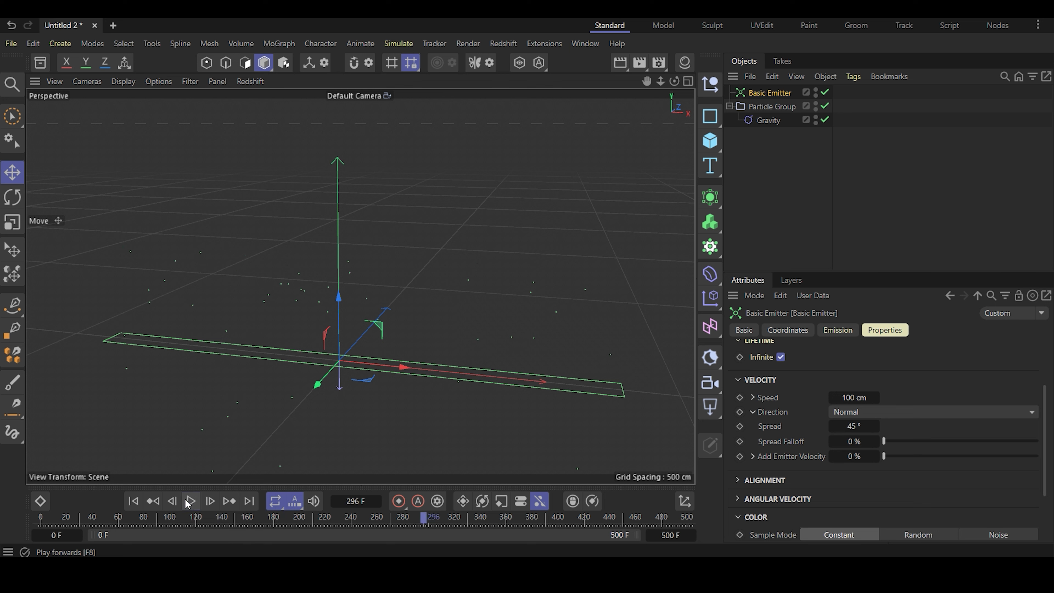
pyautogui.click(133, 501)
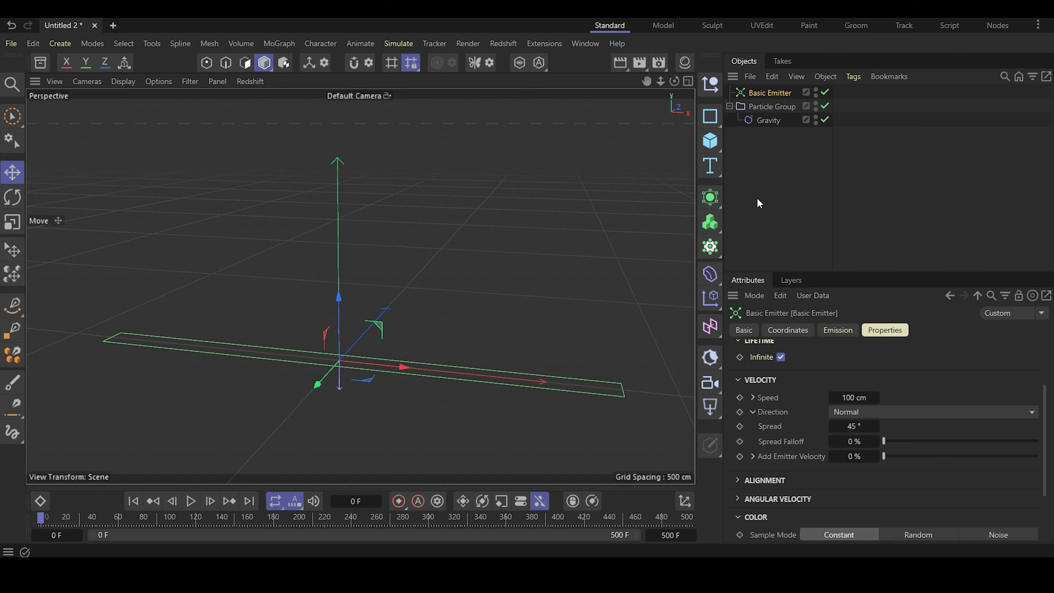
# - Add a particle Condition and place it in the Particle Group below Gravity
pyautogui.click(399, 43)
pyautogui.moveTo(427, 242)
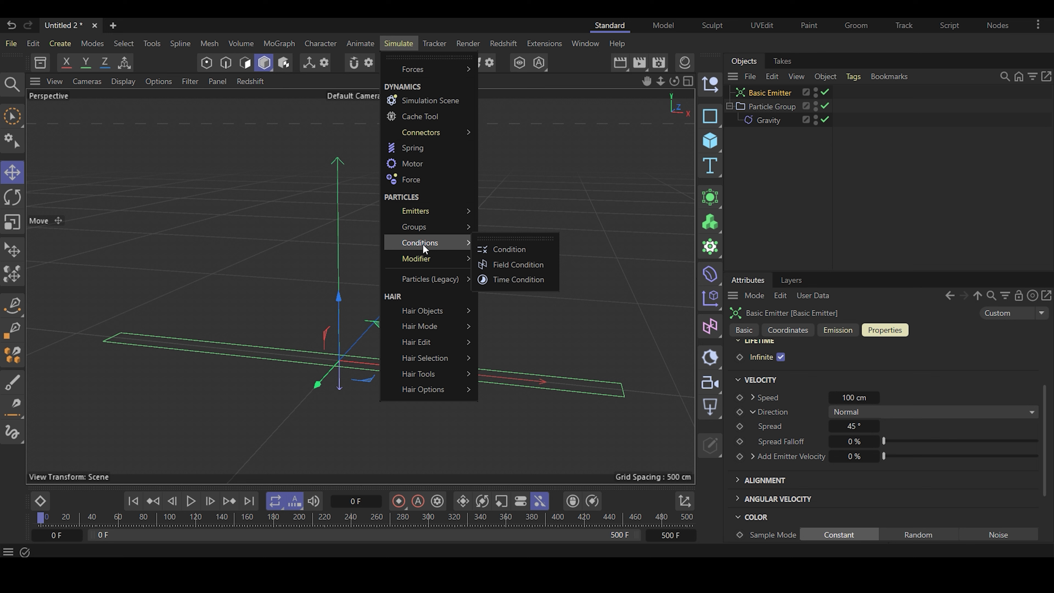
pyautogui.click(496, 247)
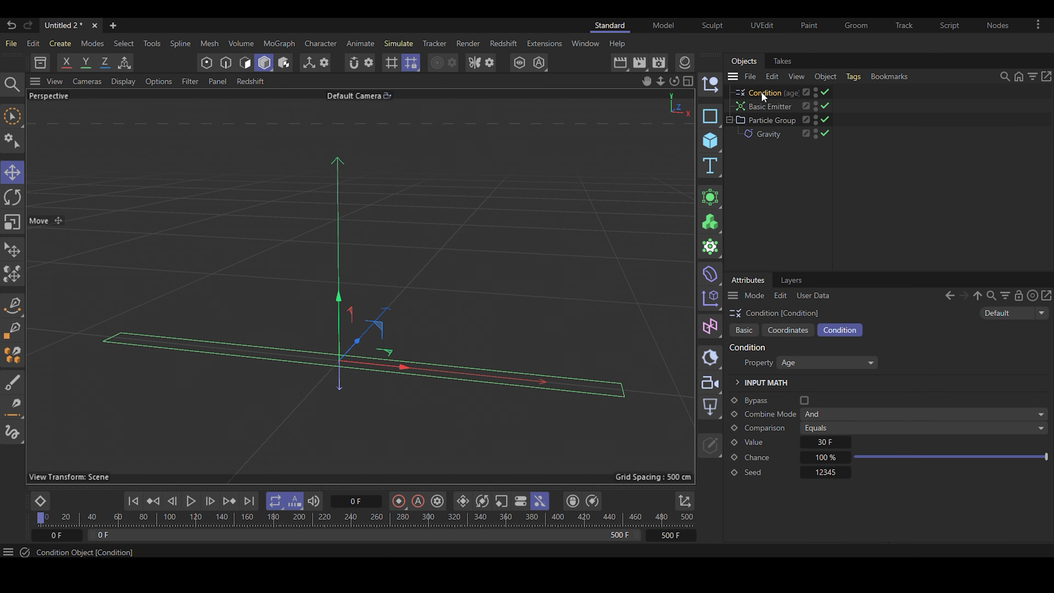
pyautogui.moveTo(762, 92); pyautogui.dragTo(769, 140)
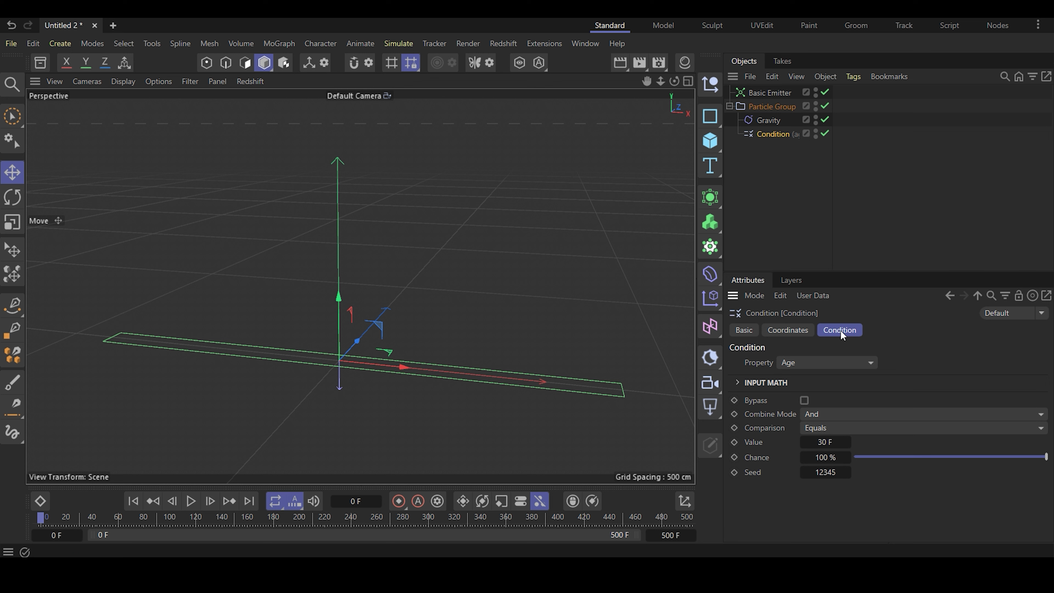
# - Set the Condition's age comparison to Inside Range, from 100 F to 150 F, with a 30% chance
pyautogui.click(820, 432)
pyautogui.click(849, 395)
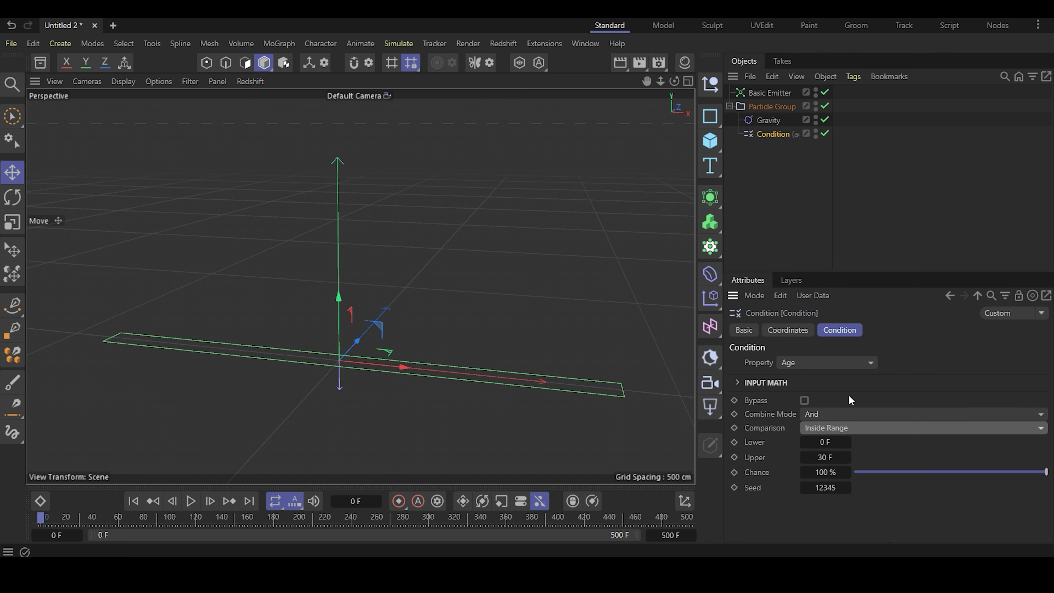
pyautogui.click(828, 442)
pyautogui.press('BackSpace')
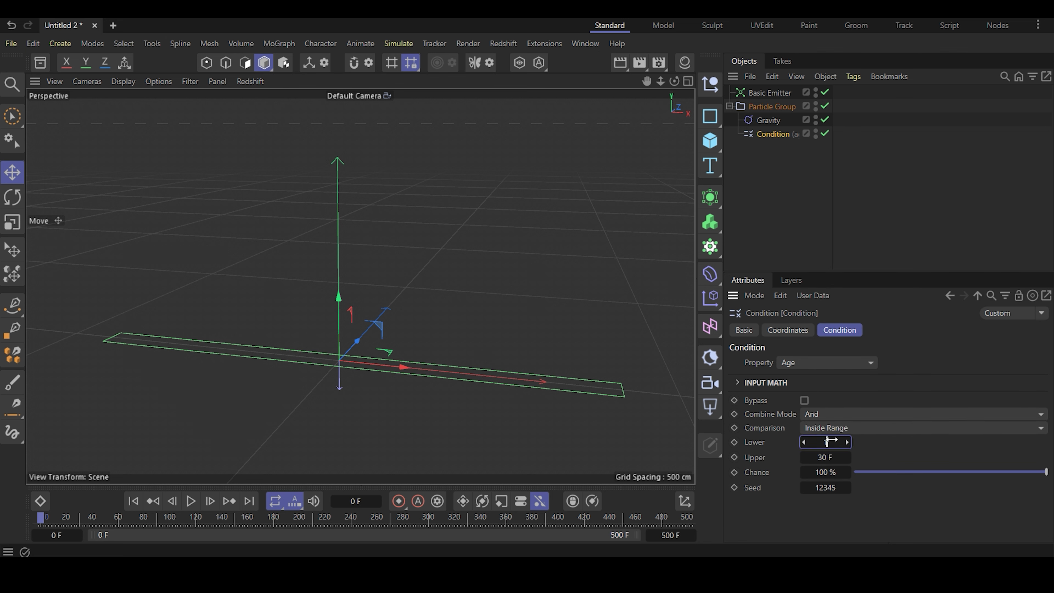
pyautogui.write('100')
pyautogui.click(827, 458)
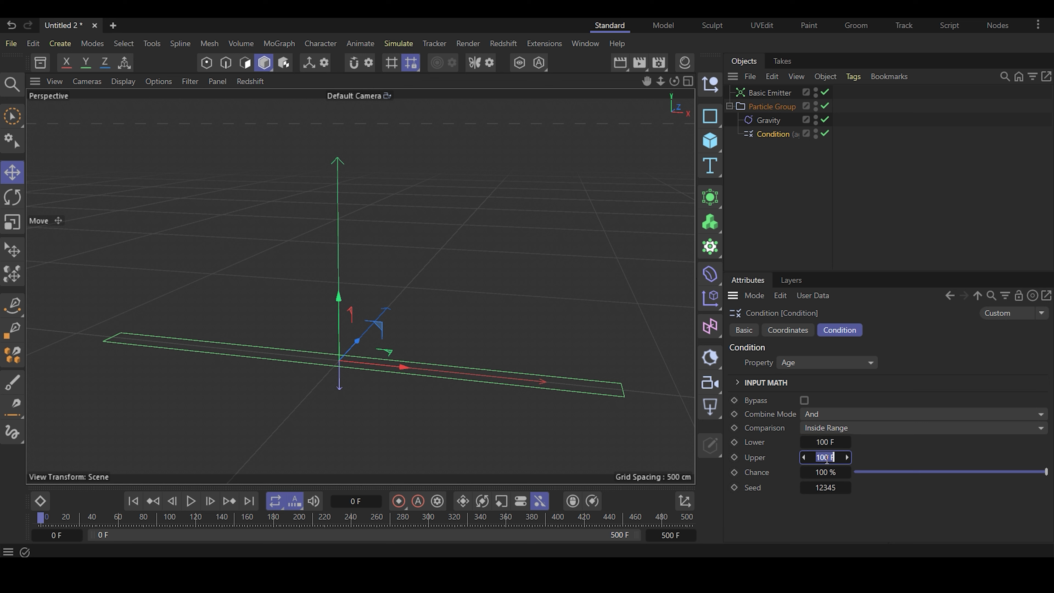
pyautogui.write('150')
pyautogui.click(826, 473)
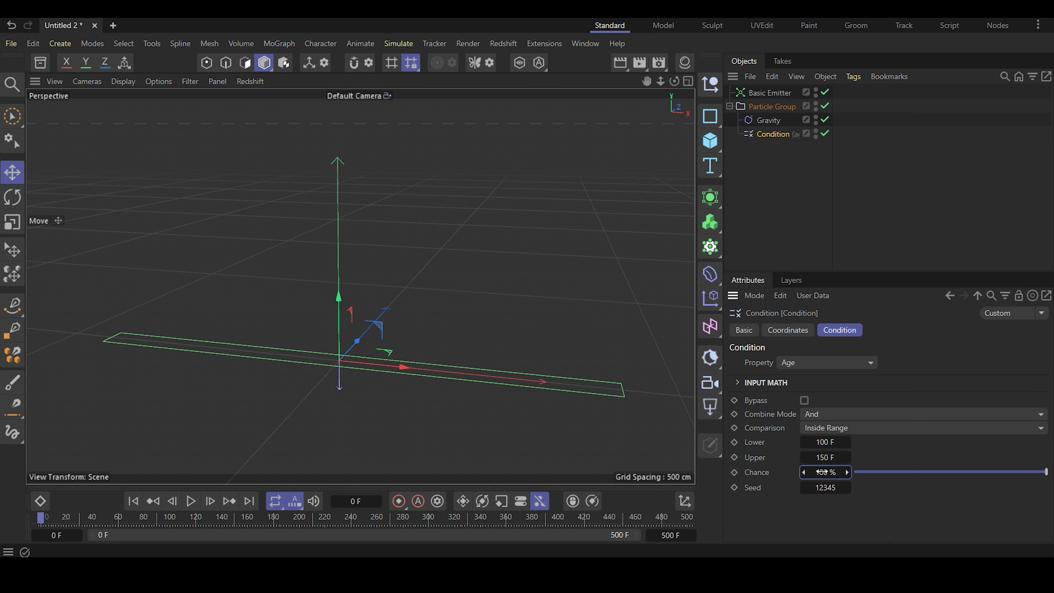
pyautogui.write('30')
pyautogui.press('Return')
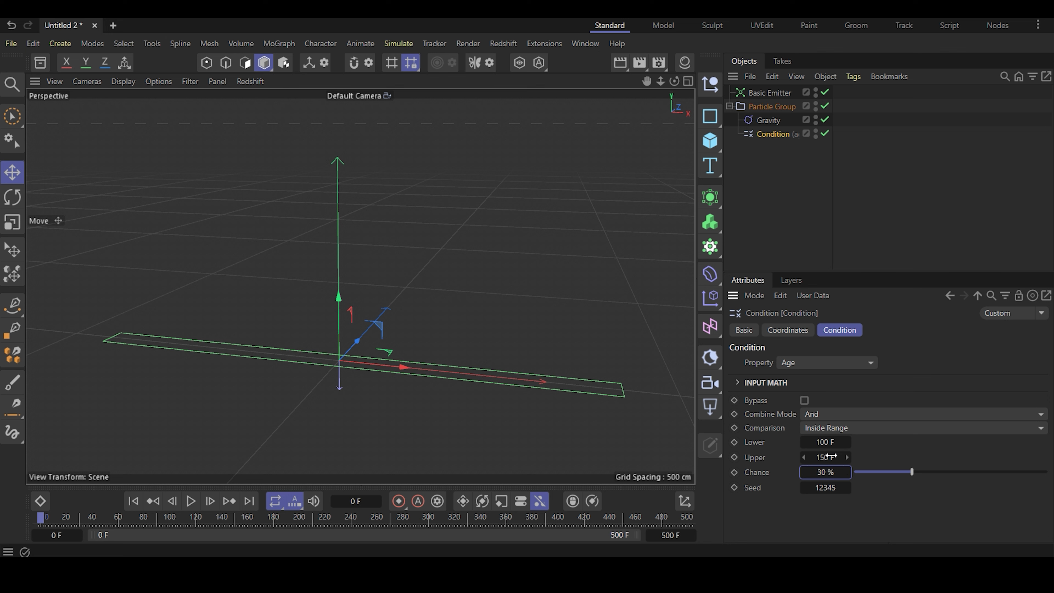
pyautogui.click(796, 211)
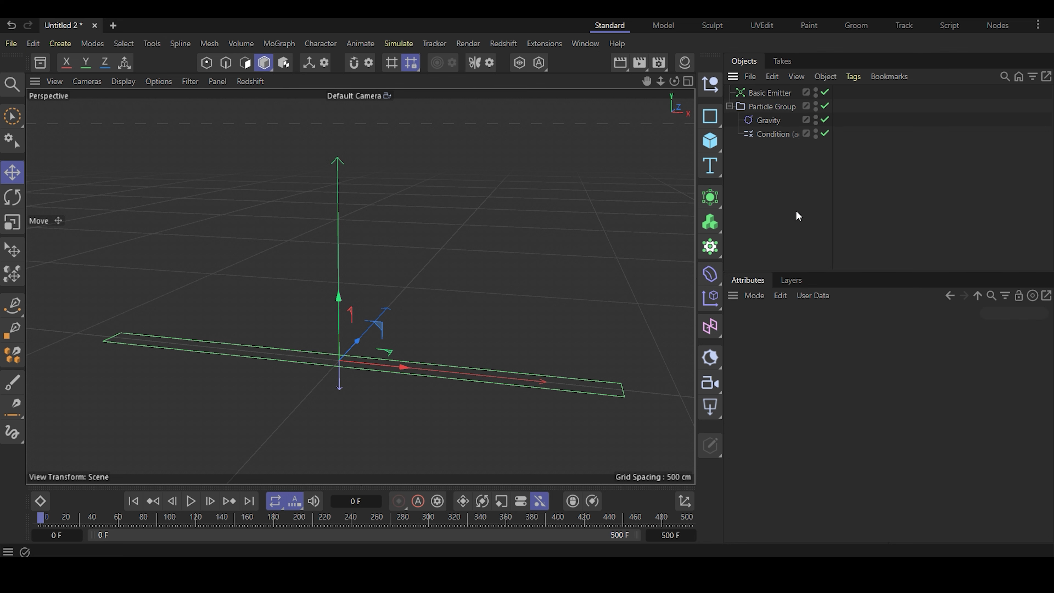
# - Add a Reproduce emitter and place it under the Condition in the Particle Group
pyautogui.click(405, 45)
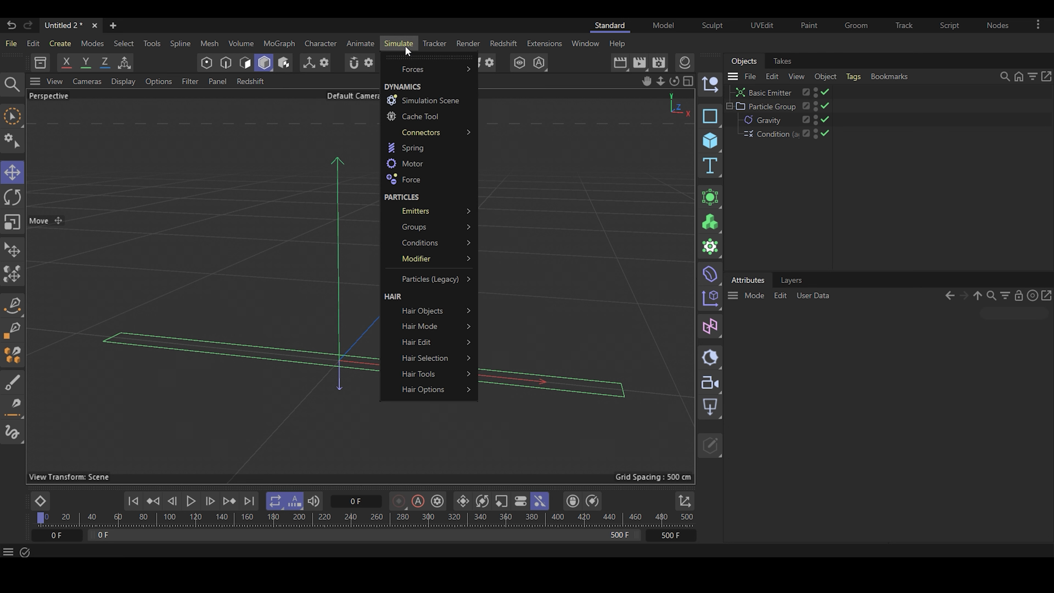
pyautogui.moveTo(427, 206)
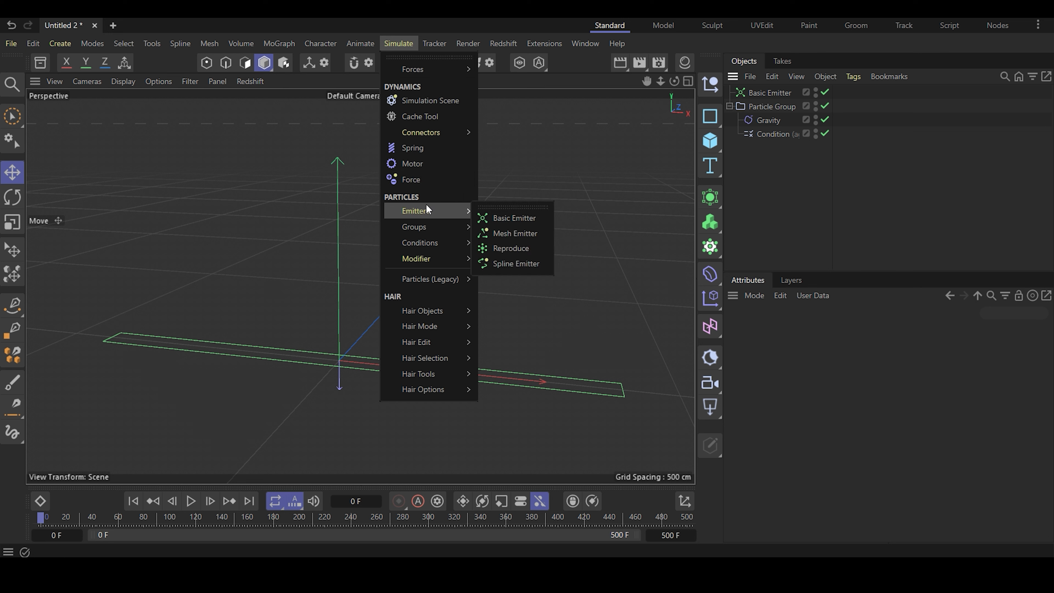
pyautogui.click(512, 248)
pyautogui.moveTo(774, 166); pyautogui.dragTo(778, 165)
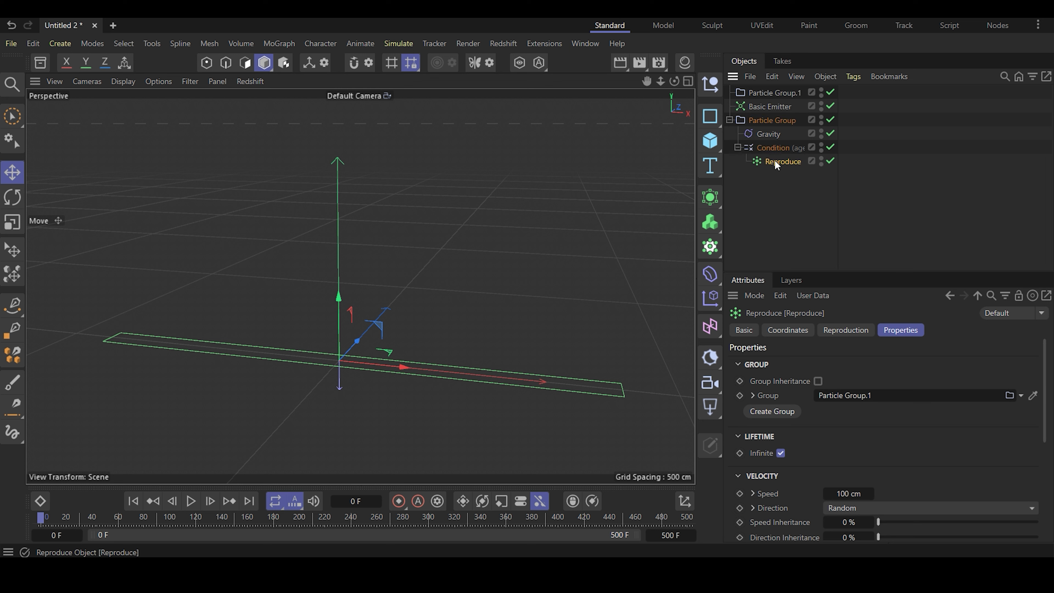
# - Place the new second particle group at the end of the object hierarchy and rename it Explosion
pyautogui.click(772, 93)
pyautogui.moveTo(772, 94); pyautogui.dragTo(745, 179)
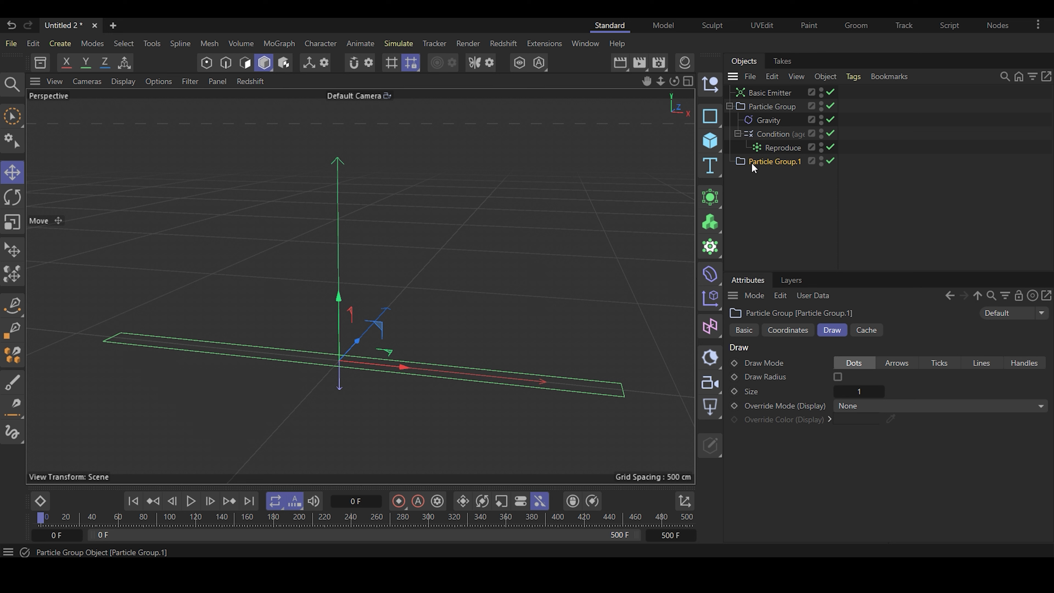
pyautogui.doubleClick(762, 162)
pyautogui.write('Exp')
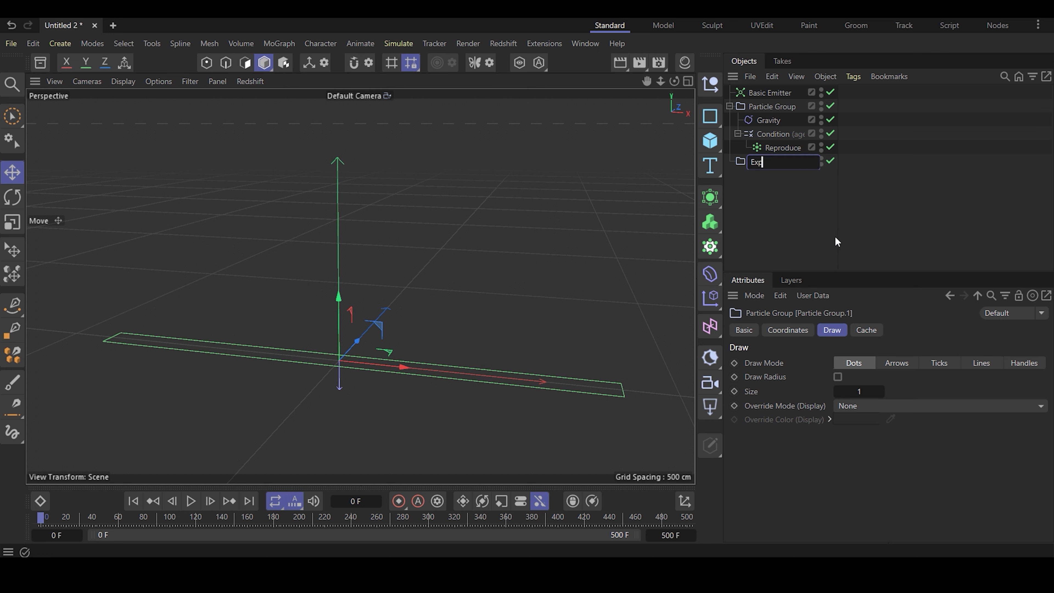
pyautogui.write('losion')
pyautogui.press('Return')
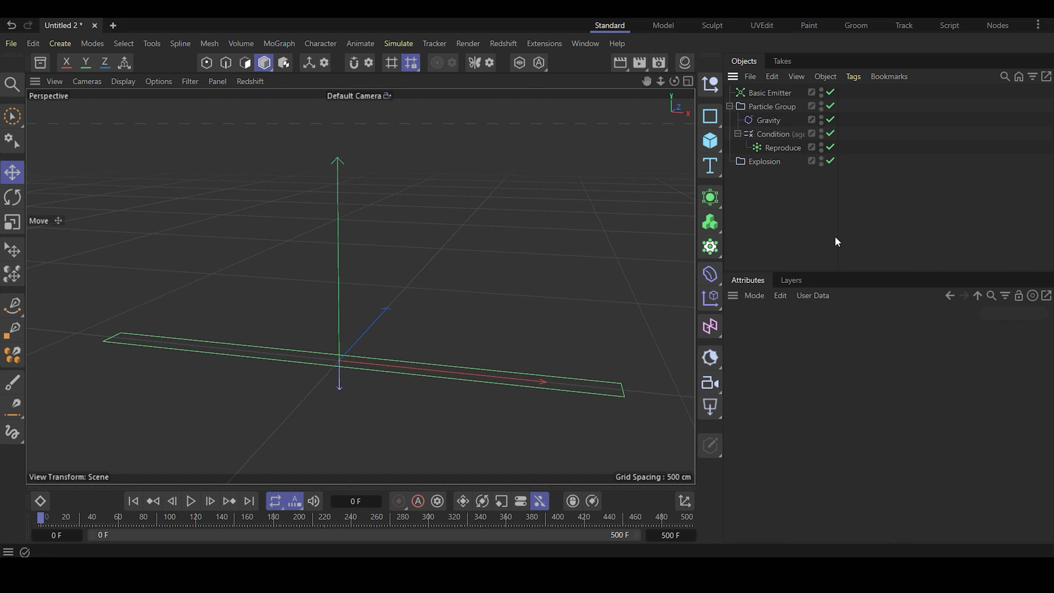
# - Set the Reproduce emitter's count to 1500 with Per Particle scatter, and enable Kill Source
pyautogui.click(775, 145)
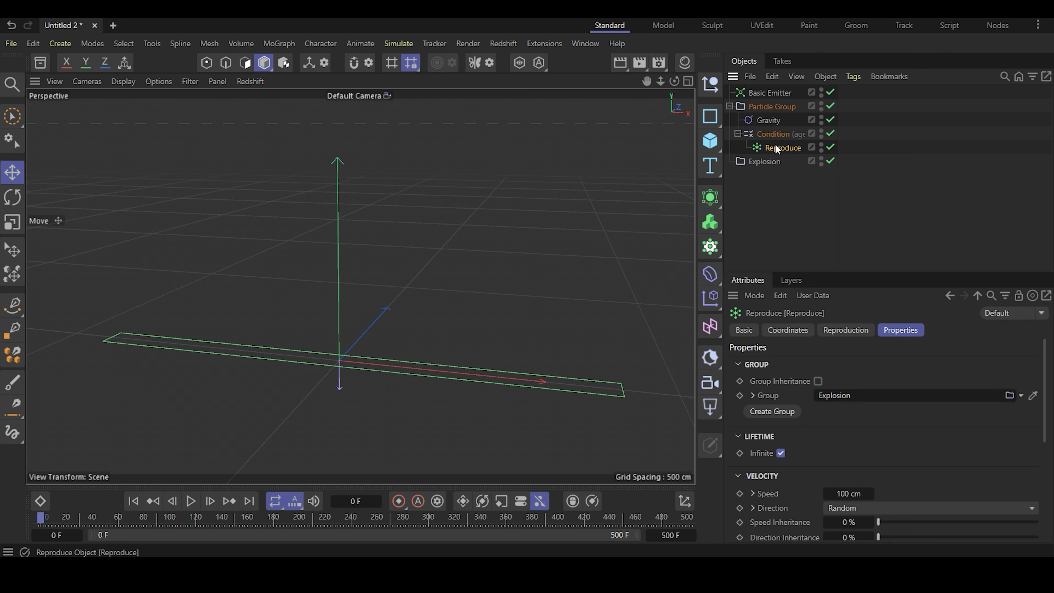
pyautogui.click(835, 331)
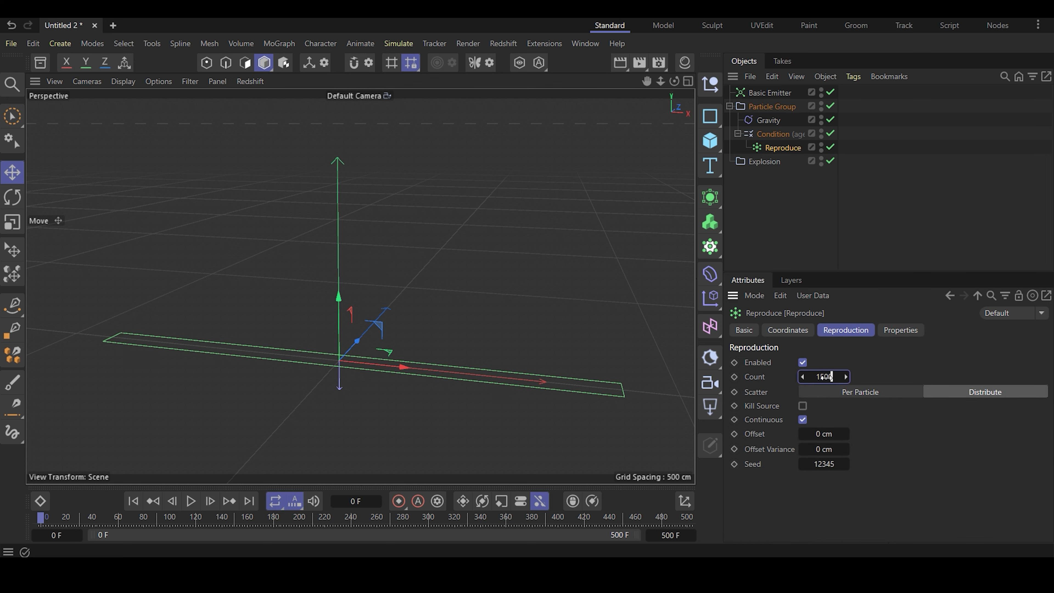
pyautogui.click(912, 362)
pyautogui.click(803, 406)
pyautogui.click(866, 395)
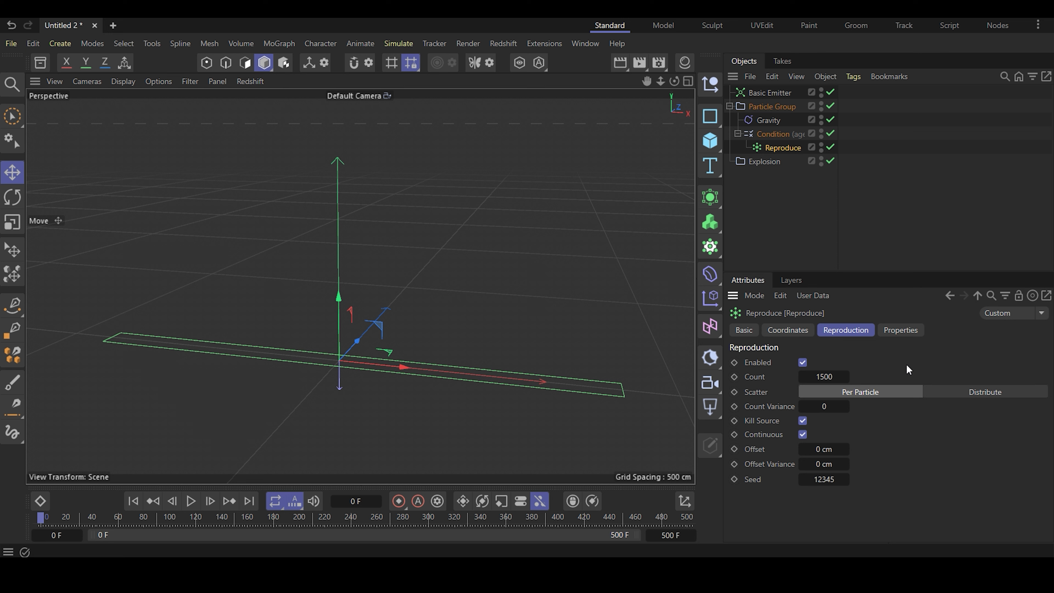
# - Turn off infinite lifetime for the Reproduce emitter and set its lifetime expectation to 10 F with 5 F variance
pyautogui.click(898, 331)
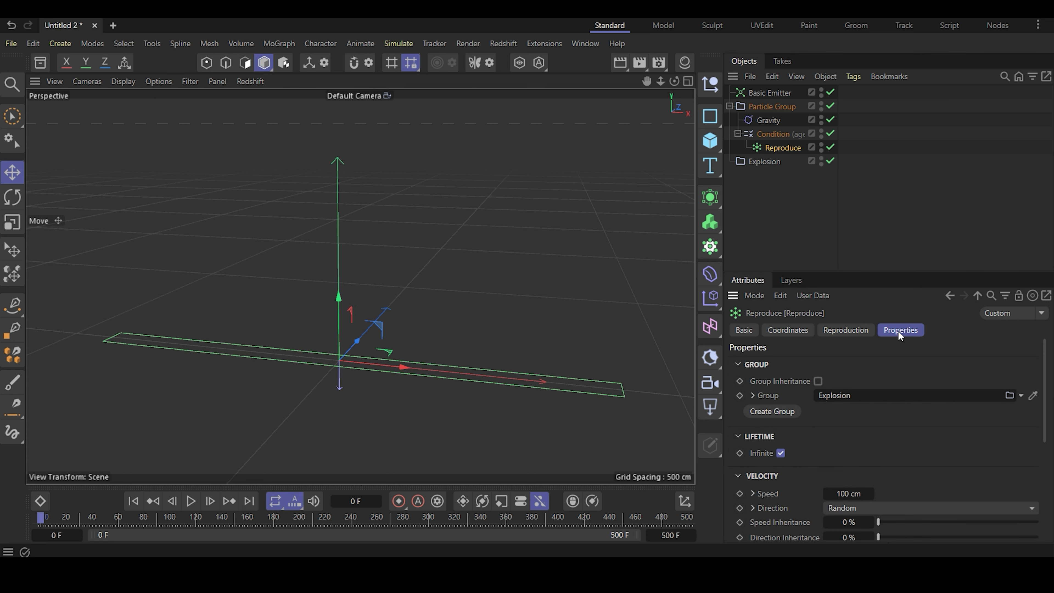
pyautogui.click(782, 453)
pyautogui.scroll(-3, 805, 425)
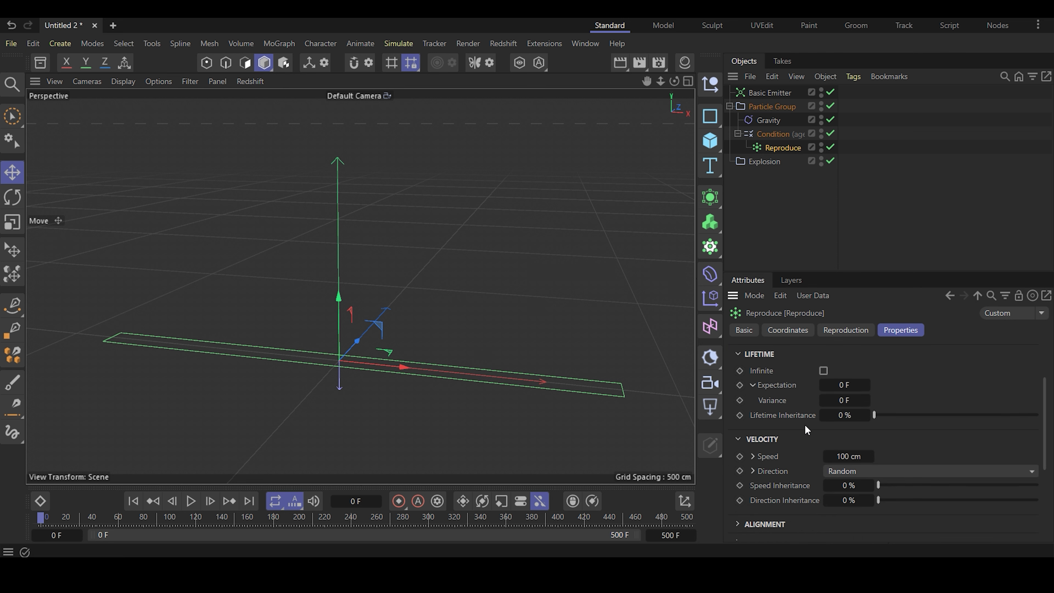
pyautogui.doubleClick(844, 385)
pyautogui.write('10')
pyautogui.press('Tab')
pyautogui.write('5')
pyautogui.press('Return')
pyautogui.click(826, 210)
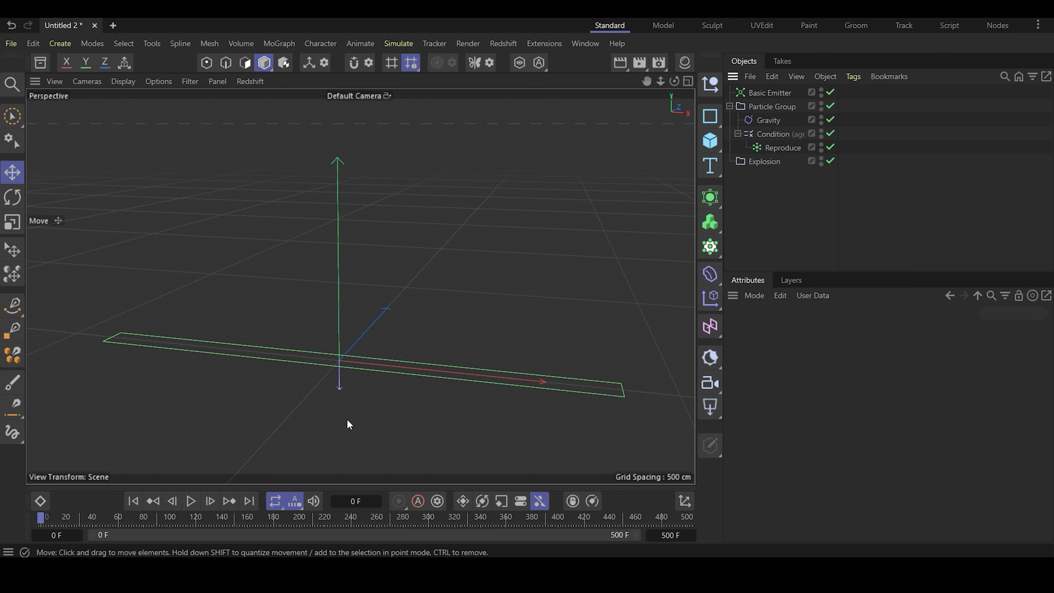
# - Play the simulation to check the explosions, and return to the first frame
pyautogui.click(191, 501)
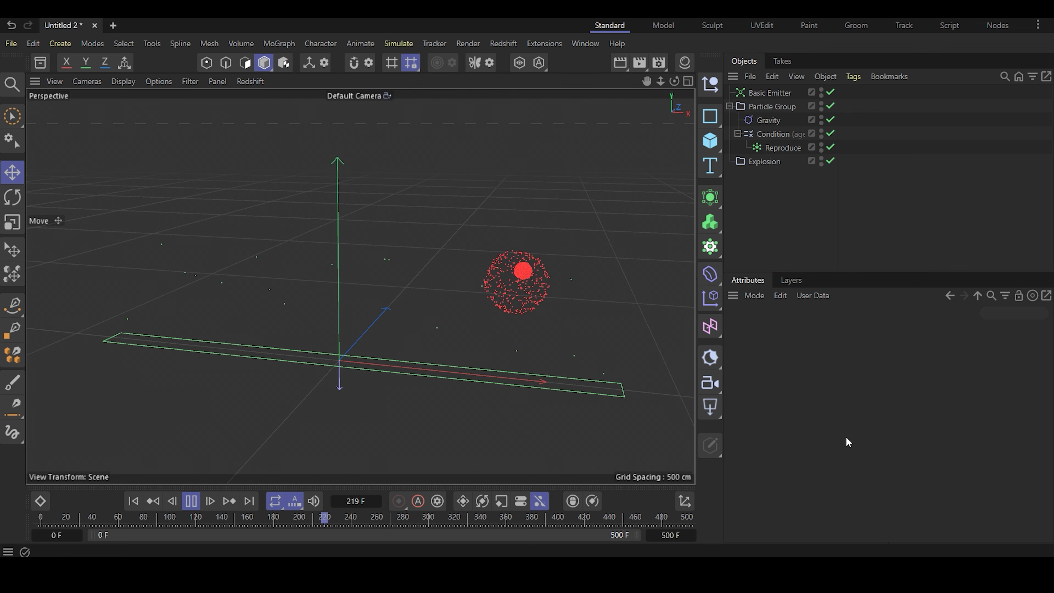
pyautogui.click(191, 501)
pyautogui.click(139, 502)
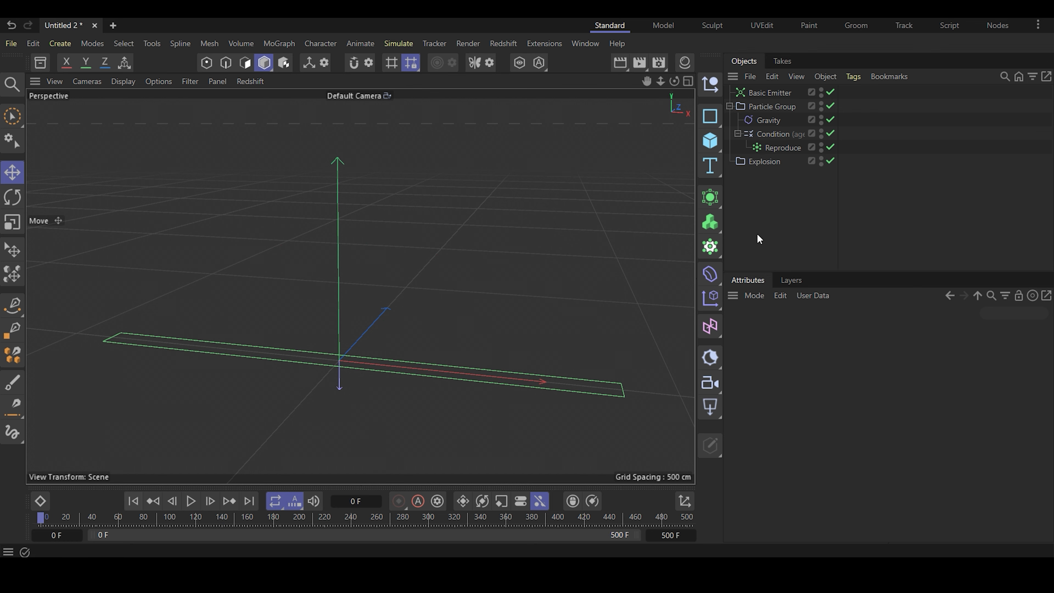
# - Set the Reproduce emitter's color sampling to Random and make the gradient's first knot light blue, with hue 188° and value 100%
pyautogui.click(771, 146)
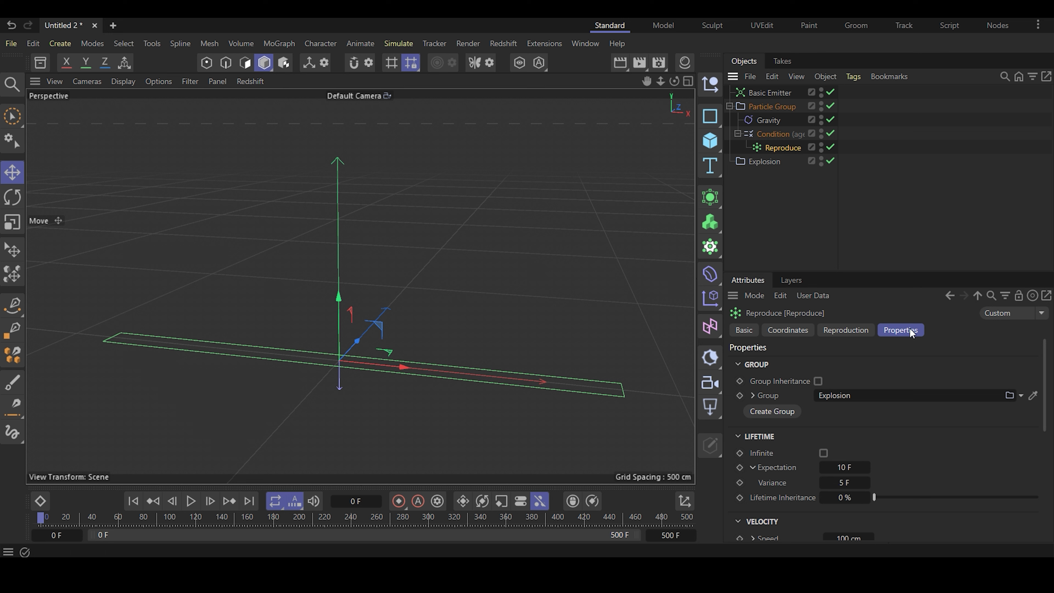
pyautogui.scroll(-2, 893, 350)
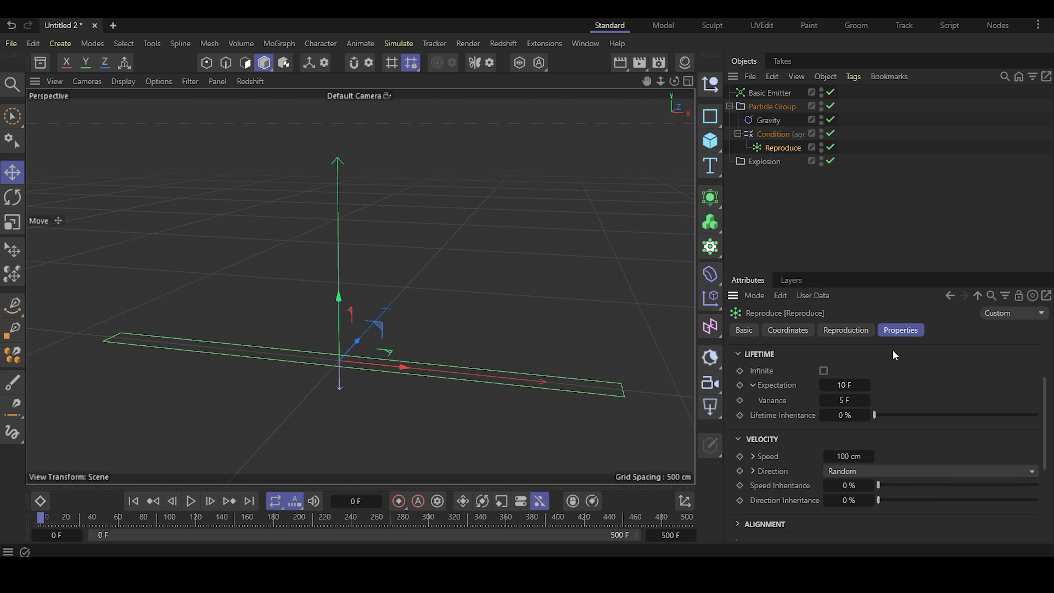
pyautogui.scroll(-2, 893, 349)
pyautogui.scroll(-2, 855, 454)
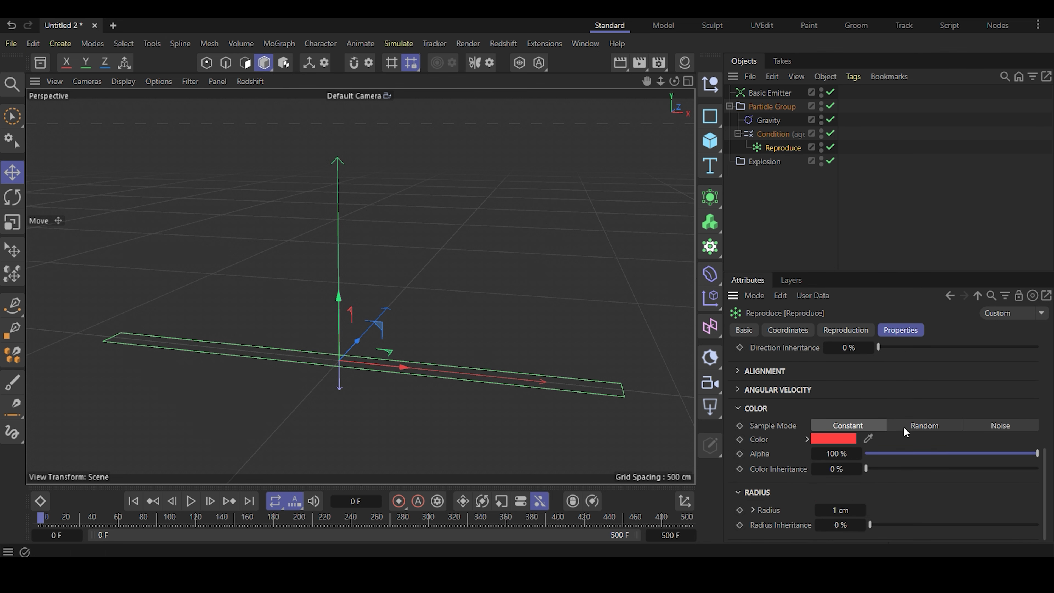
pyautogui.click(917, 425)
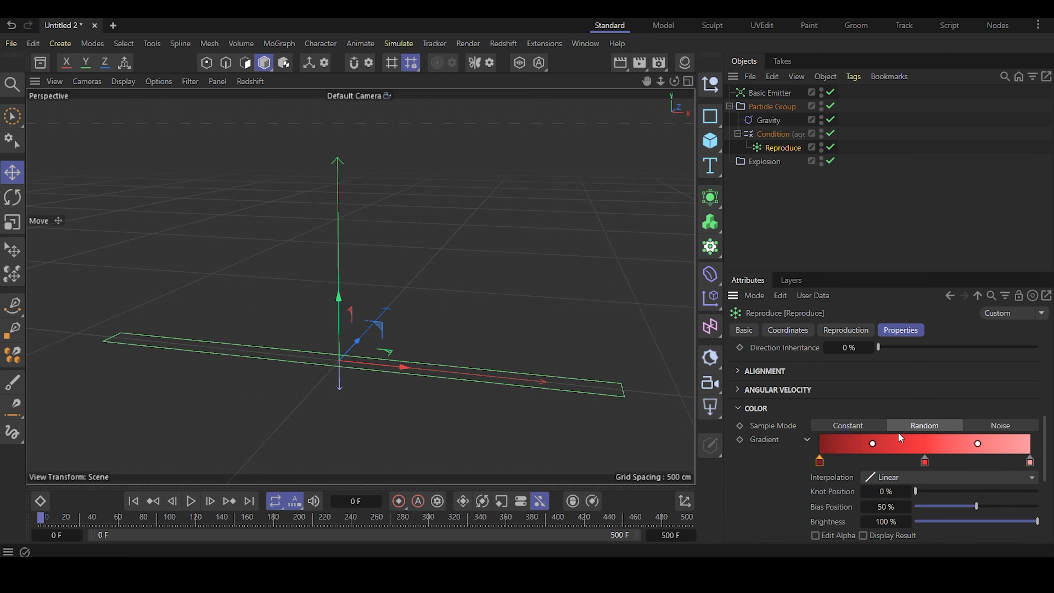
pyautogui.scroll(-2, 900, 437)
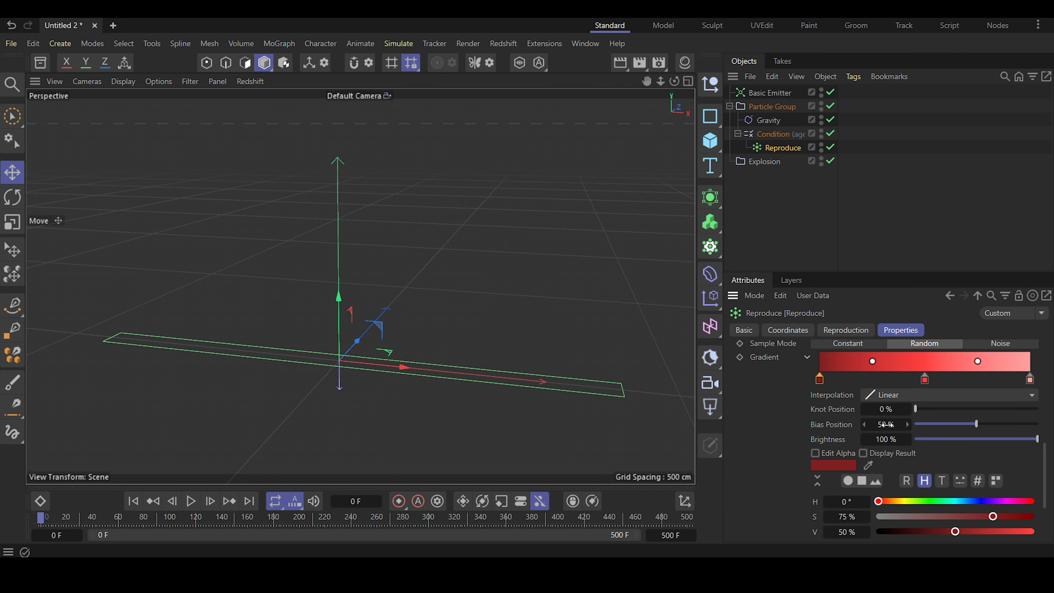
pyautogui.click(820, 379)
pyautogui.moveTo(903, 503); pyautogui.dragTo(1033, 531)
# - Make the color gradient's last knot green, with hue 130° and saturation 100%
pyautogui.click(1030, 379)
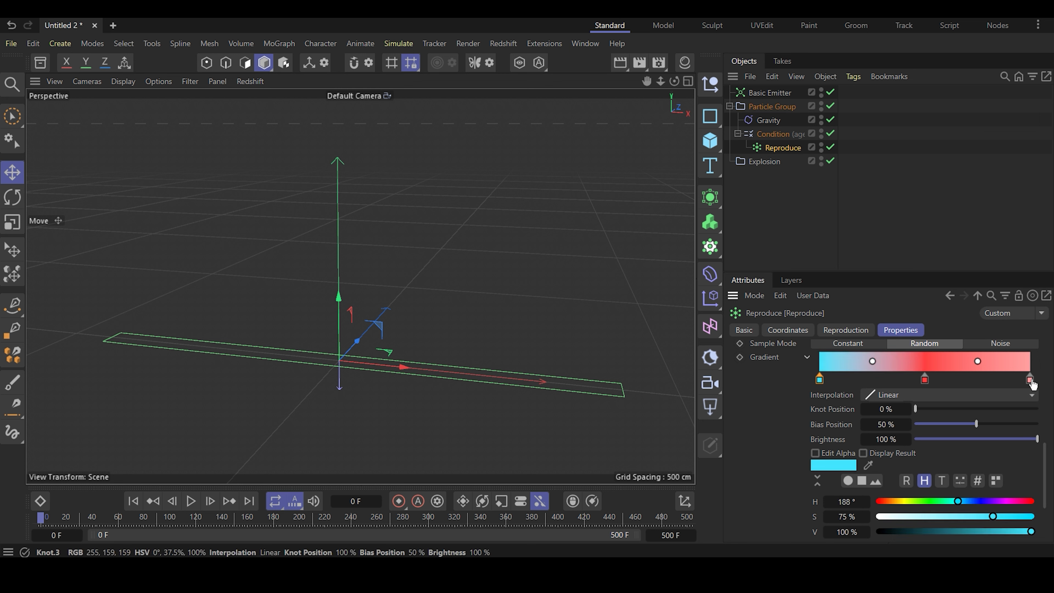
pyautogui.moveTo(920, 502); pyautogui.dragTo(1050, 522)
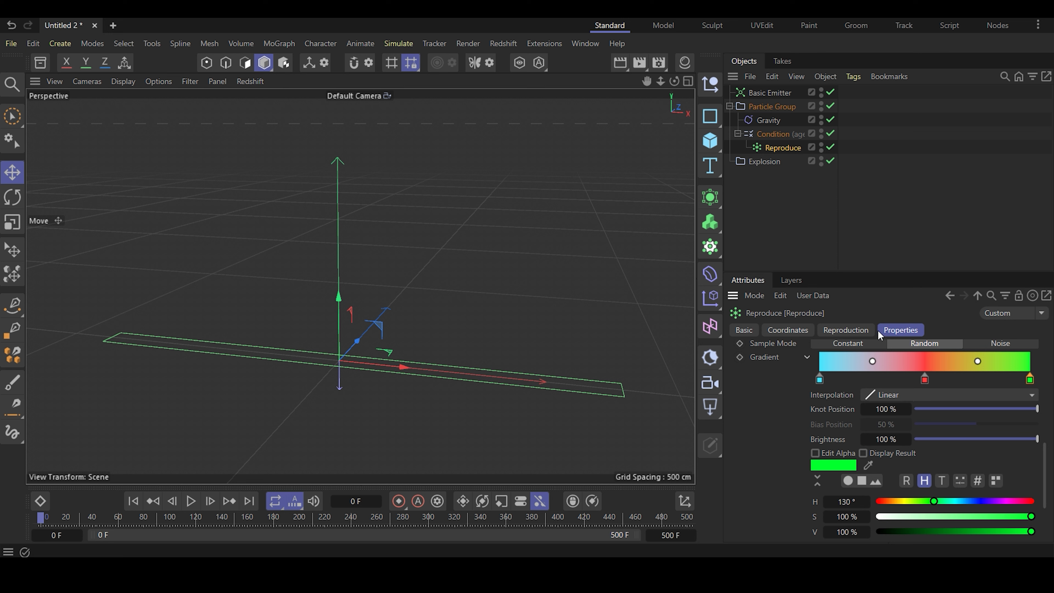
pyautogui.click(827, 231)
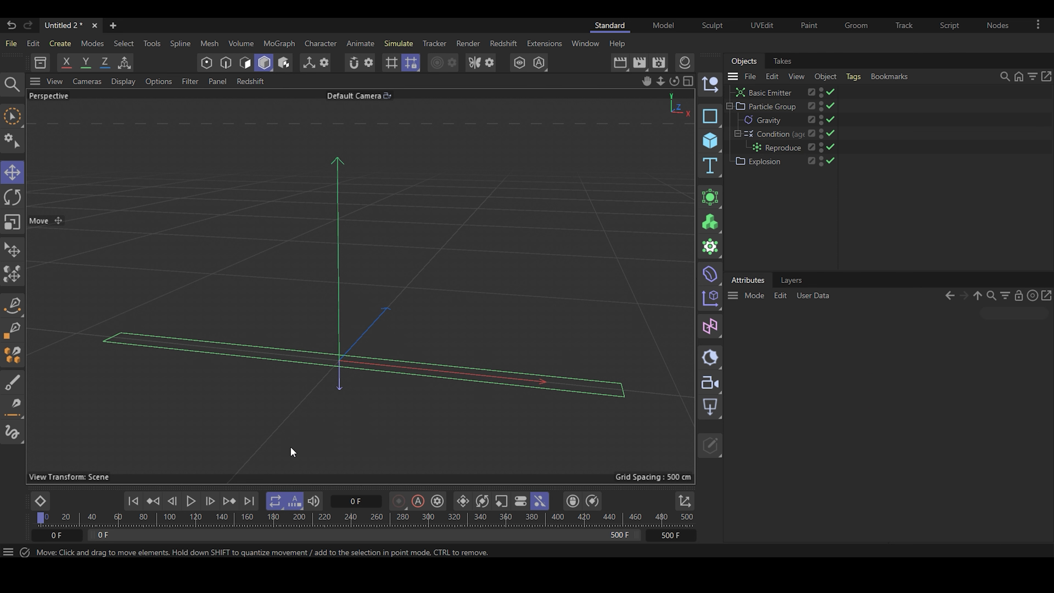
# - Play the simulation to check the random explosion colors, and return to the first frame
pyautogui.click(191, 501)
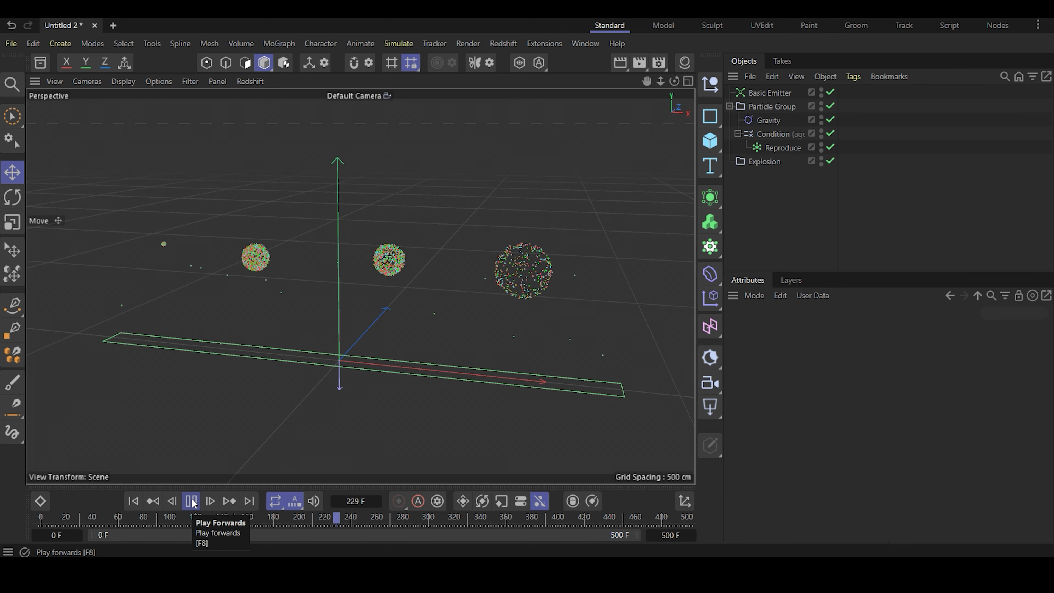
pyautogui.click(192, 501)
pyautogui.click(133, 502)
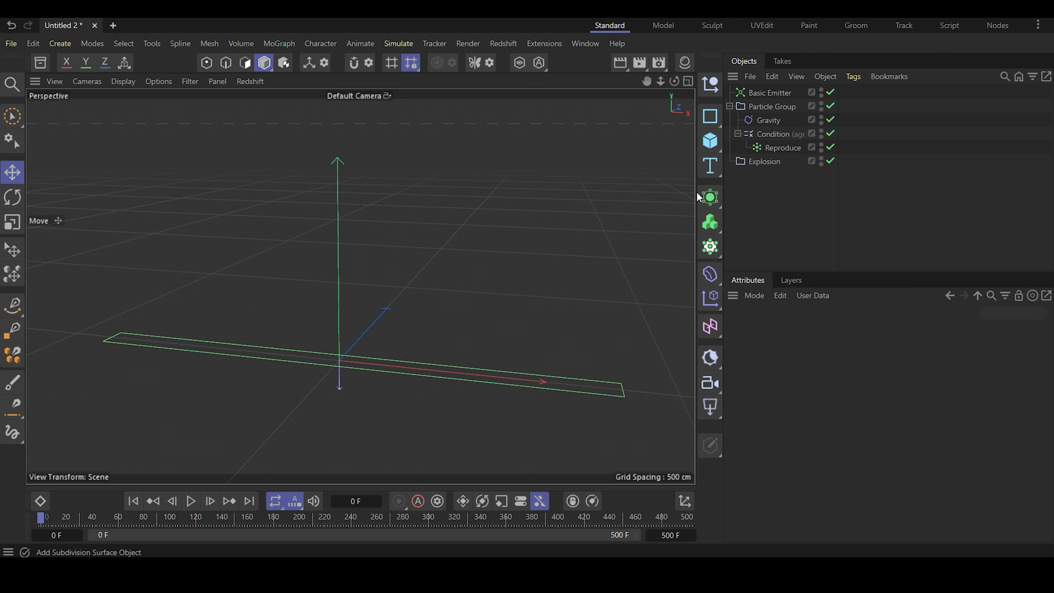
# - Set the Reproduce emitter's particle radius to 5 cm
pyautogui.click(783, 148)
pyautogui.scroll(-8, 874, 420)
pyautogui.scroll(-4, 874, 420)
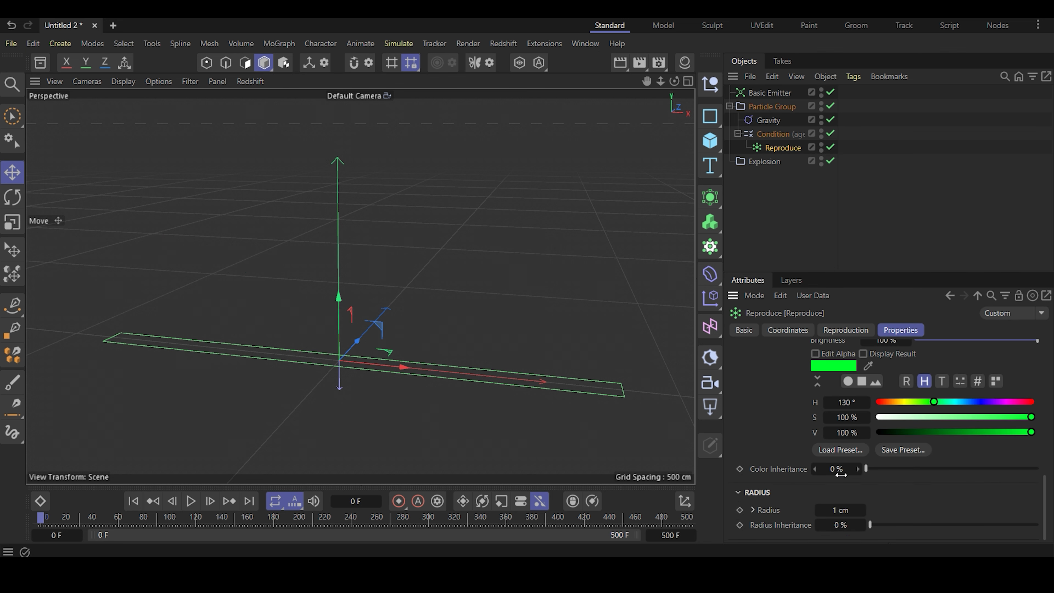
pyautogui.click(840, 511)
pyautogui.write('5')
pyautogui.click(835, 222)
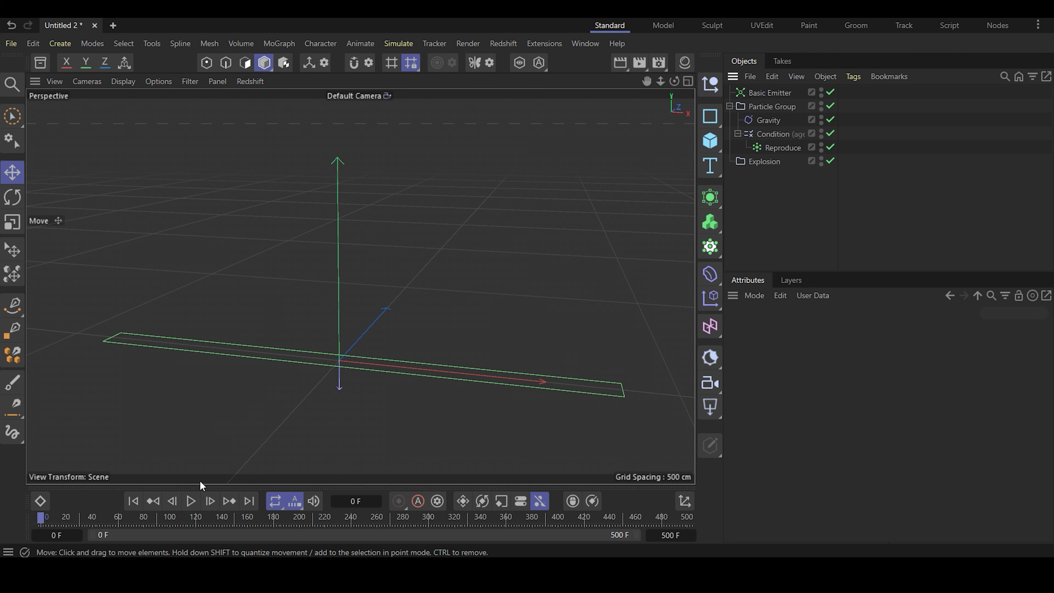
# - Play the simulation up to frame 168, preview that frame in Redshift RenderView, and close the render window
pyautogui.click(191, 501)
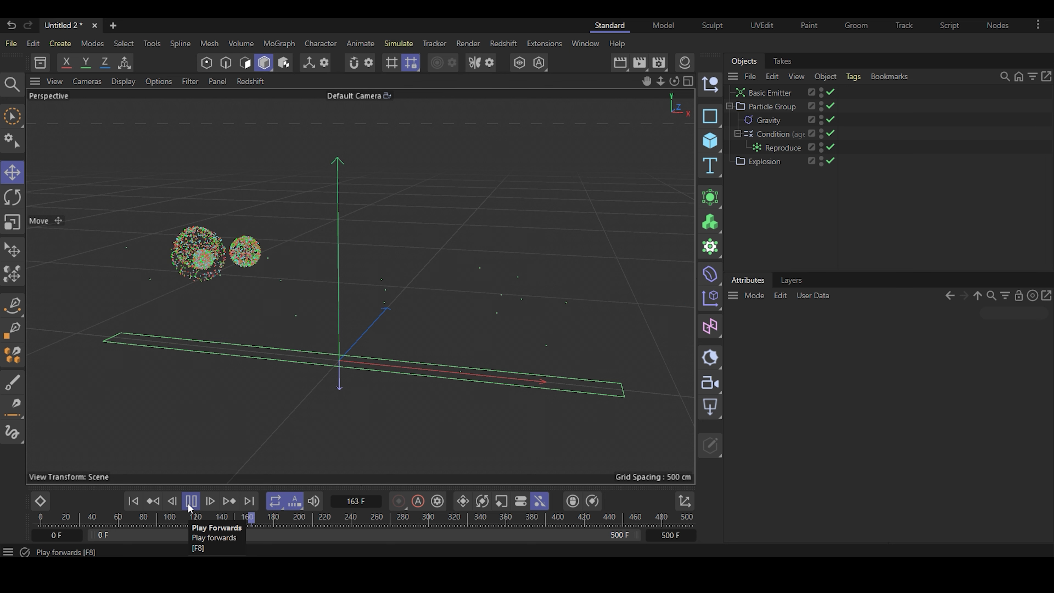
pyautogui.click(190, 501)
pyautogui.moveTo(640, 65); pyautogui.dragTo(682, 135)
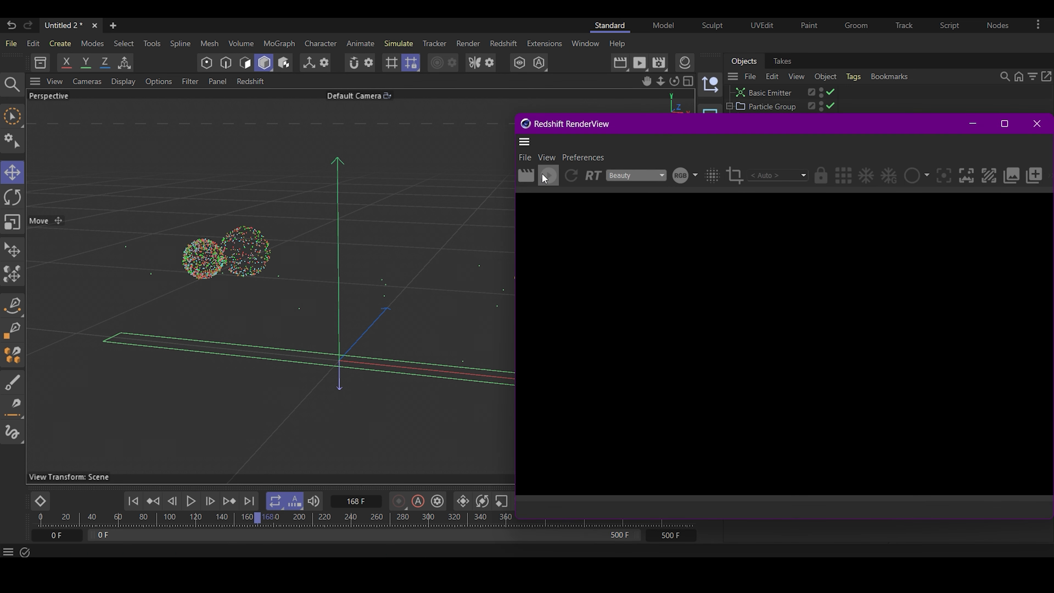
pyautogui.click(546, 176)
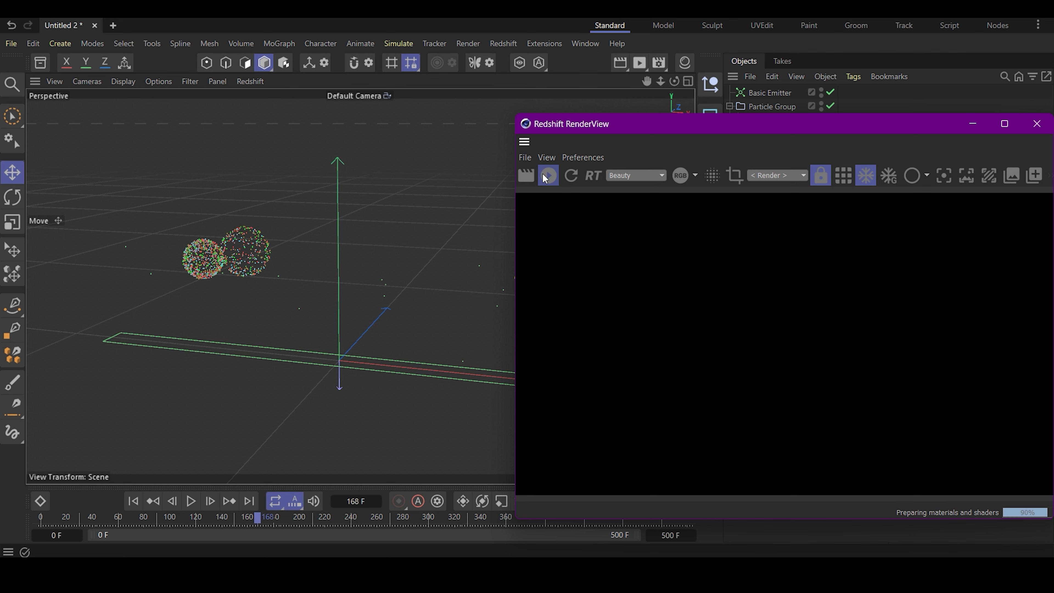
pyautogui.moveTo(739, 130); pyautogui.dragTo(689, 128)
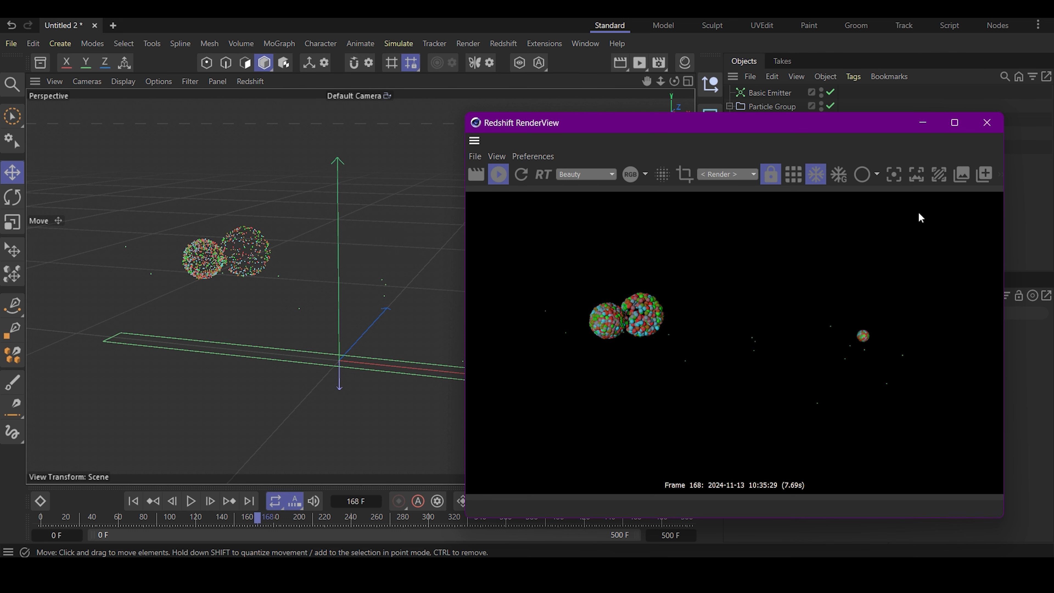
pyautogui.click(987, 122)
# - Open the Reproduce emitter's particle radius for editing
pyautogui.click(779, 148)
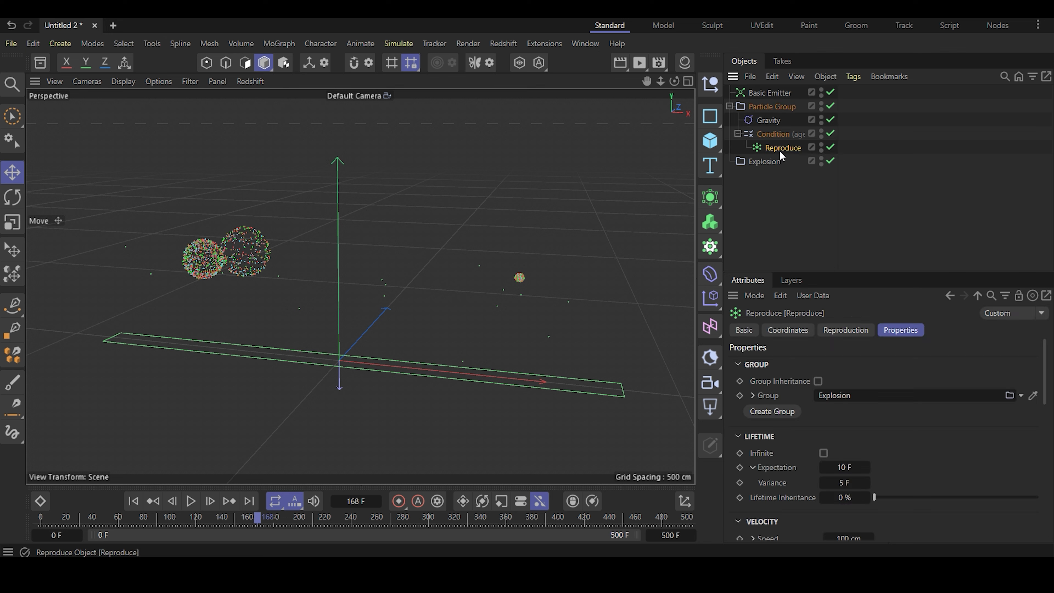
pyautogui.scroll(-6, 947, 481)
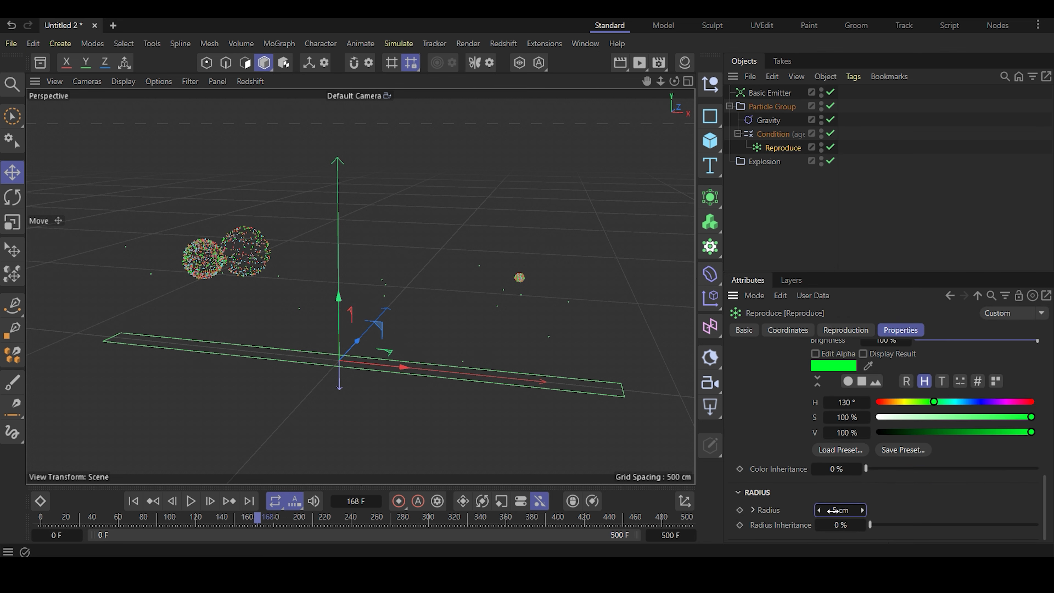
pyautogui.click(837, 211)
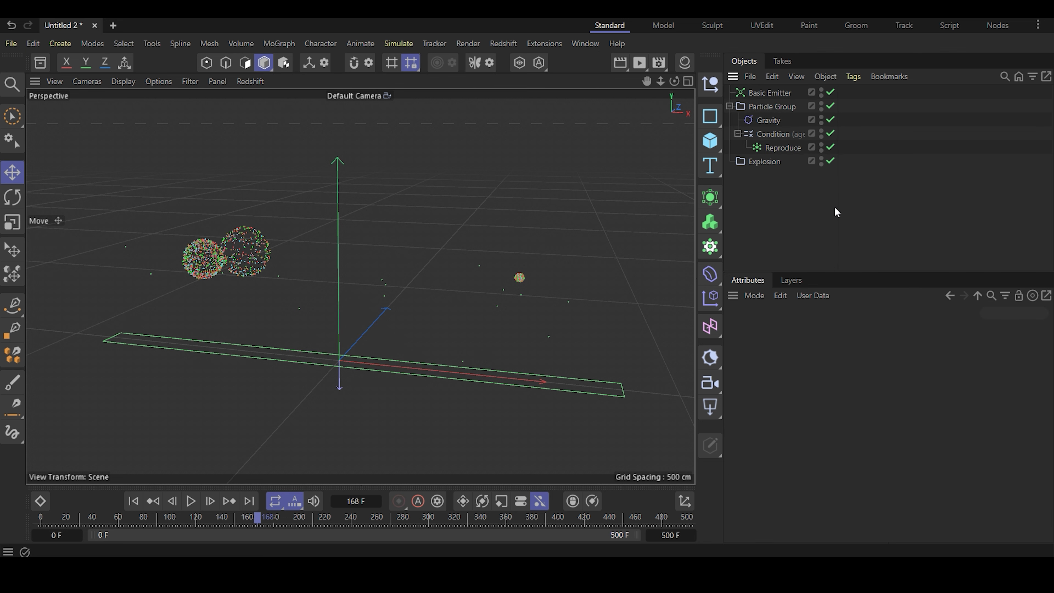
# - Collapse the Condition's children in the object hierarchy and return to the first frame
pyautogui.click(737, 134)
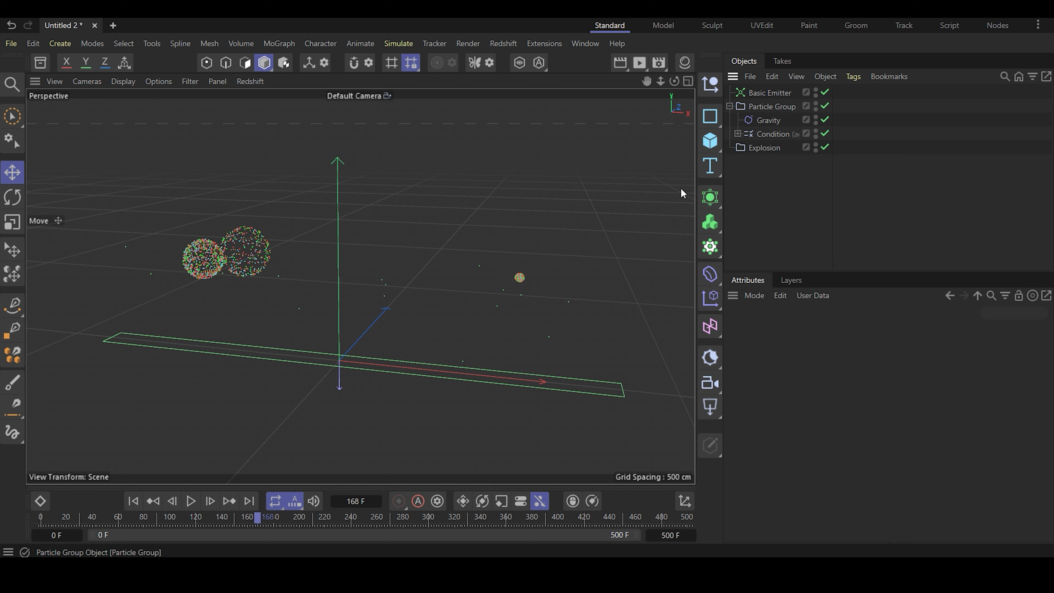
pyautogui.click(134, 502)
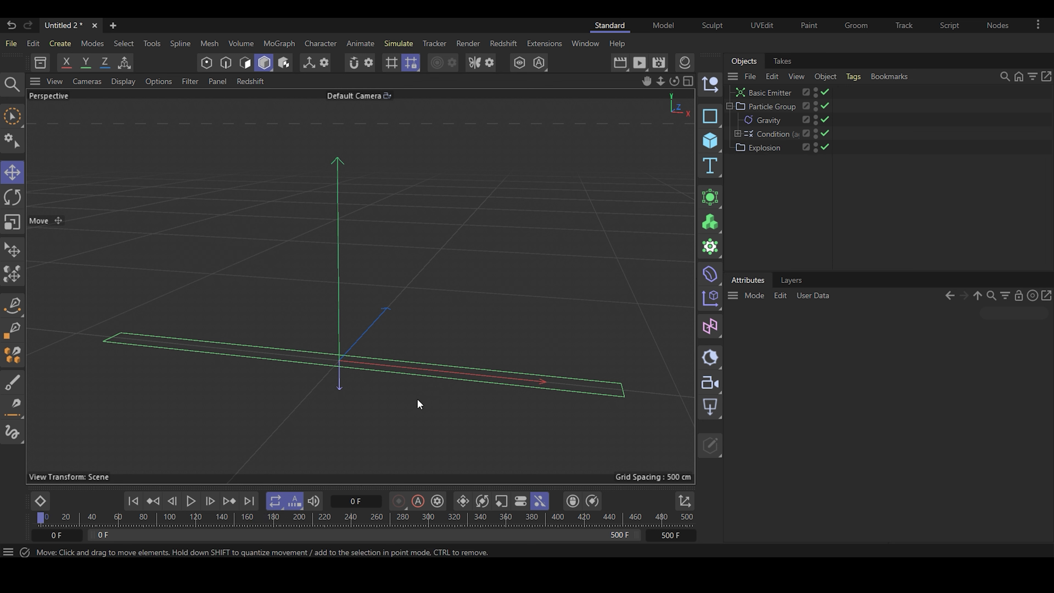